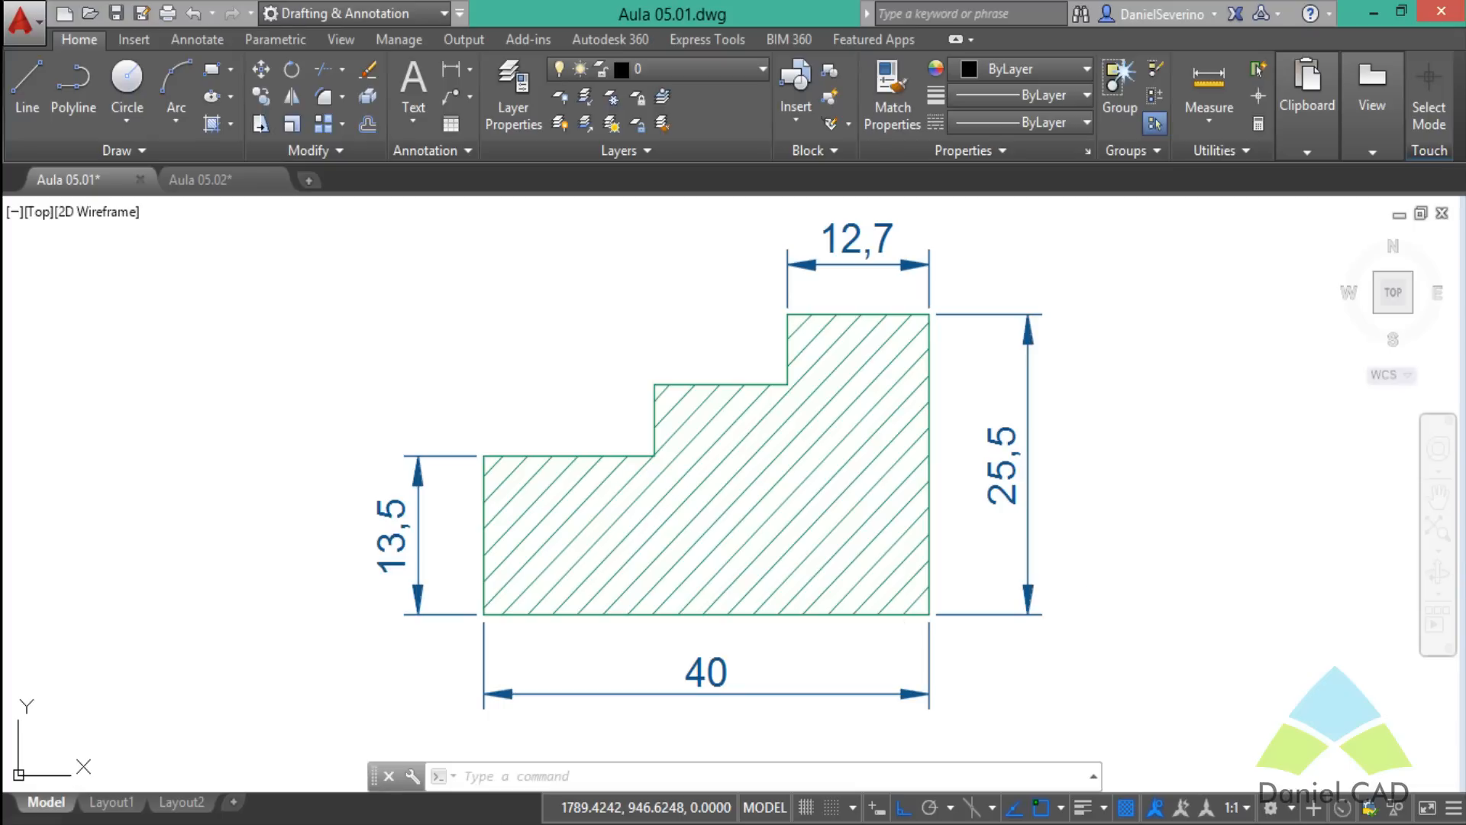
# View Layout1 to see all three profiles on the sheet, and return to model space.
pyautogui.click(113, 804)
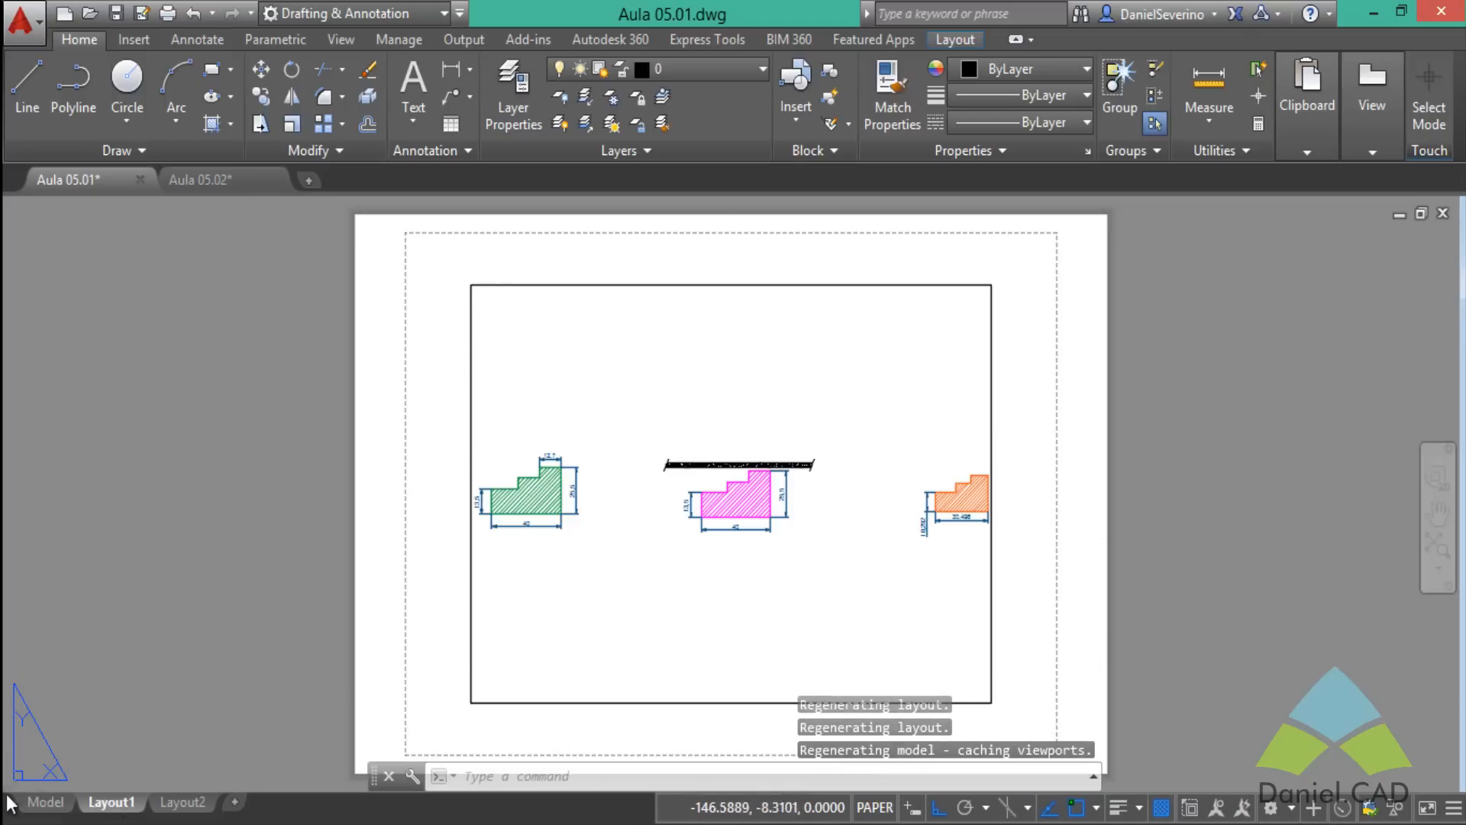
pyautogui.click(37, 802)
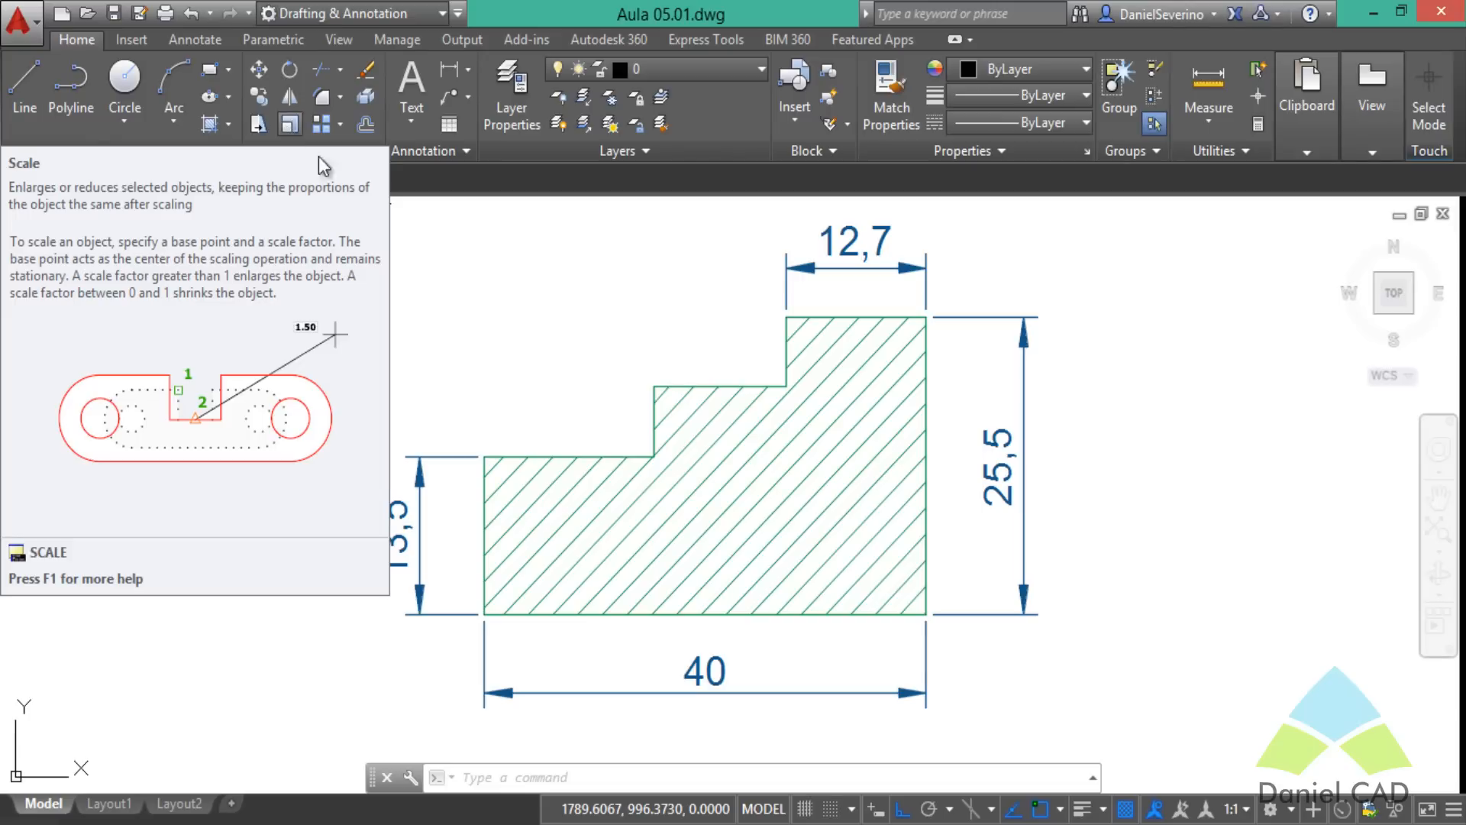
# Scale the green hatched profile together with its dimensions by a factor of 2 about a point near its centre.
pyautogui.write('sc')
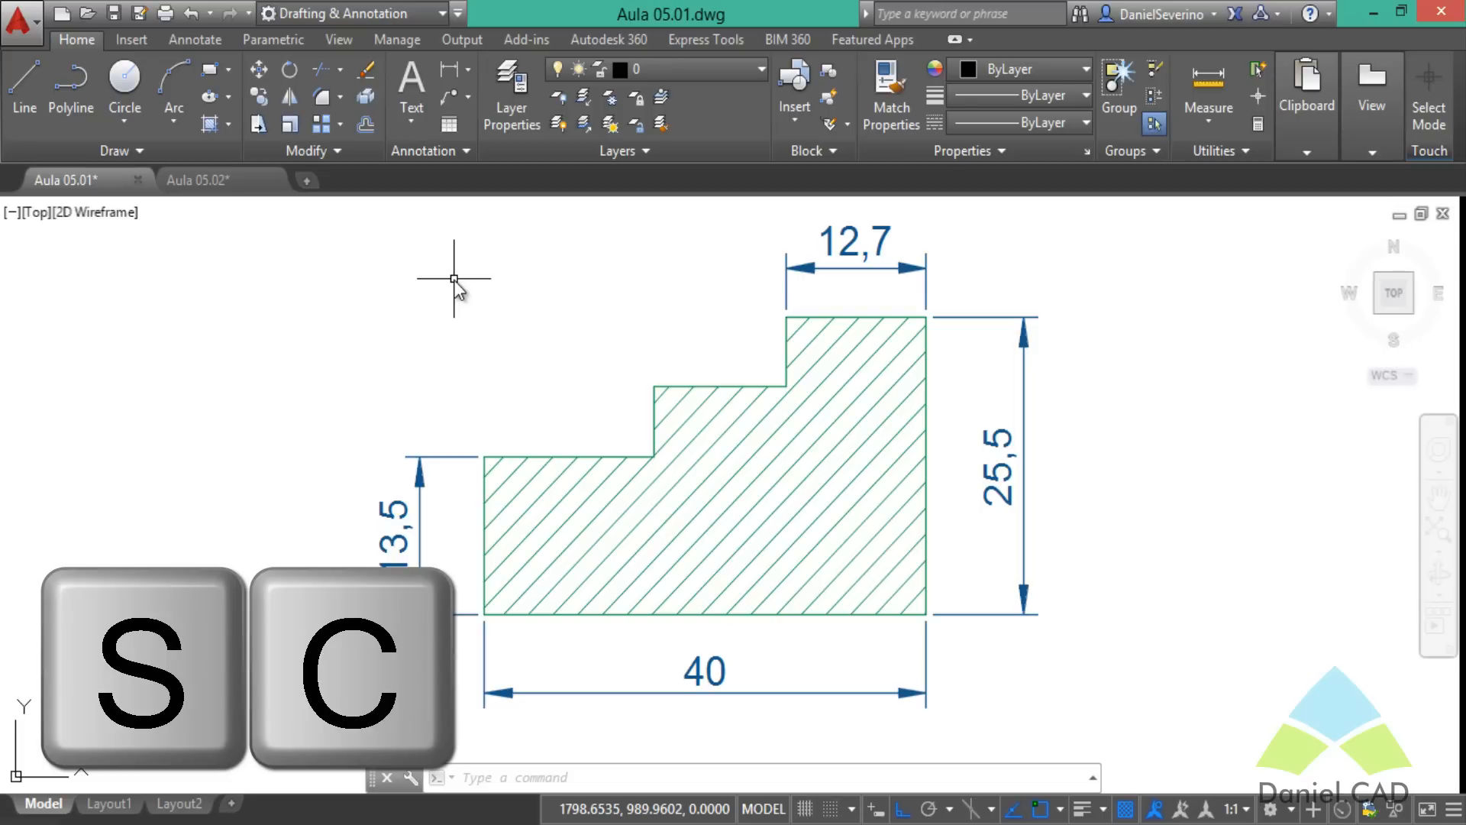
pyautogui.write('sc')
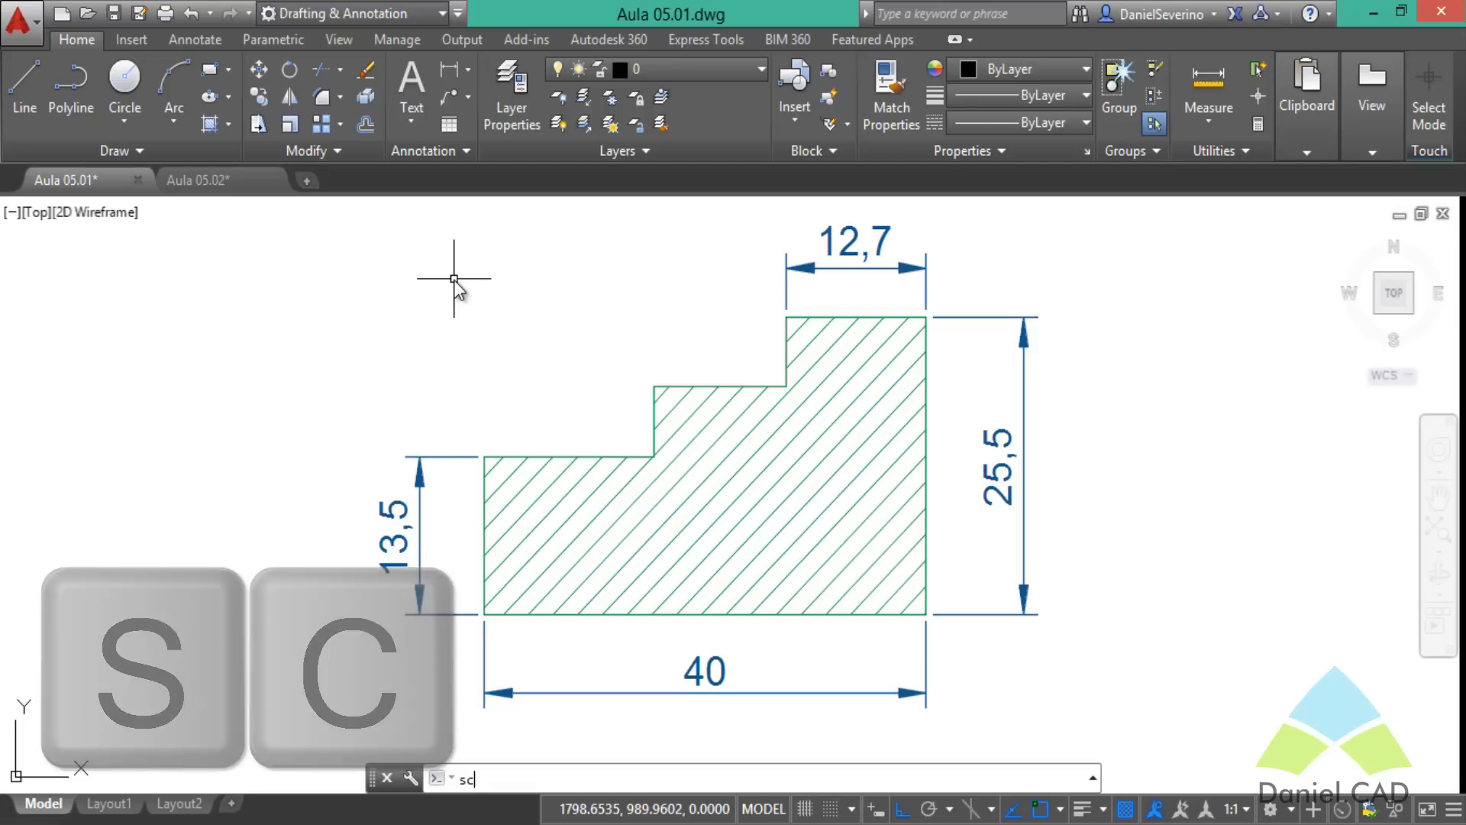
pyautogui.press('Return')
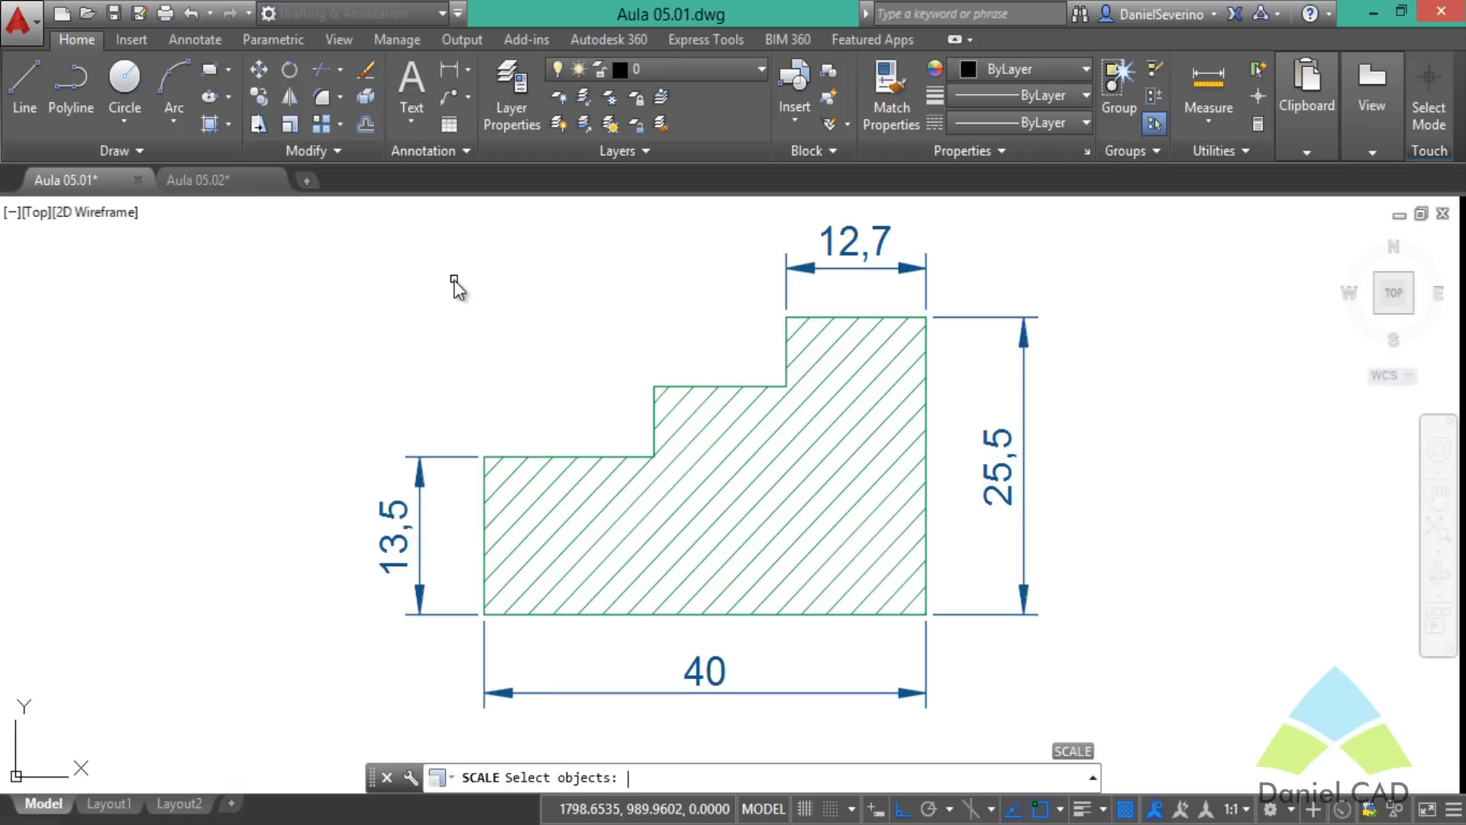
pyautogui.click(1109, 230)
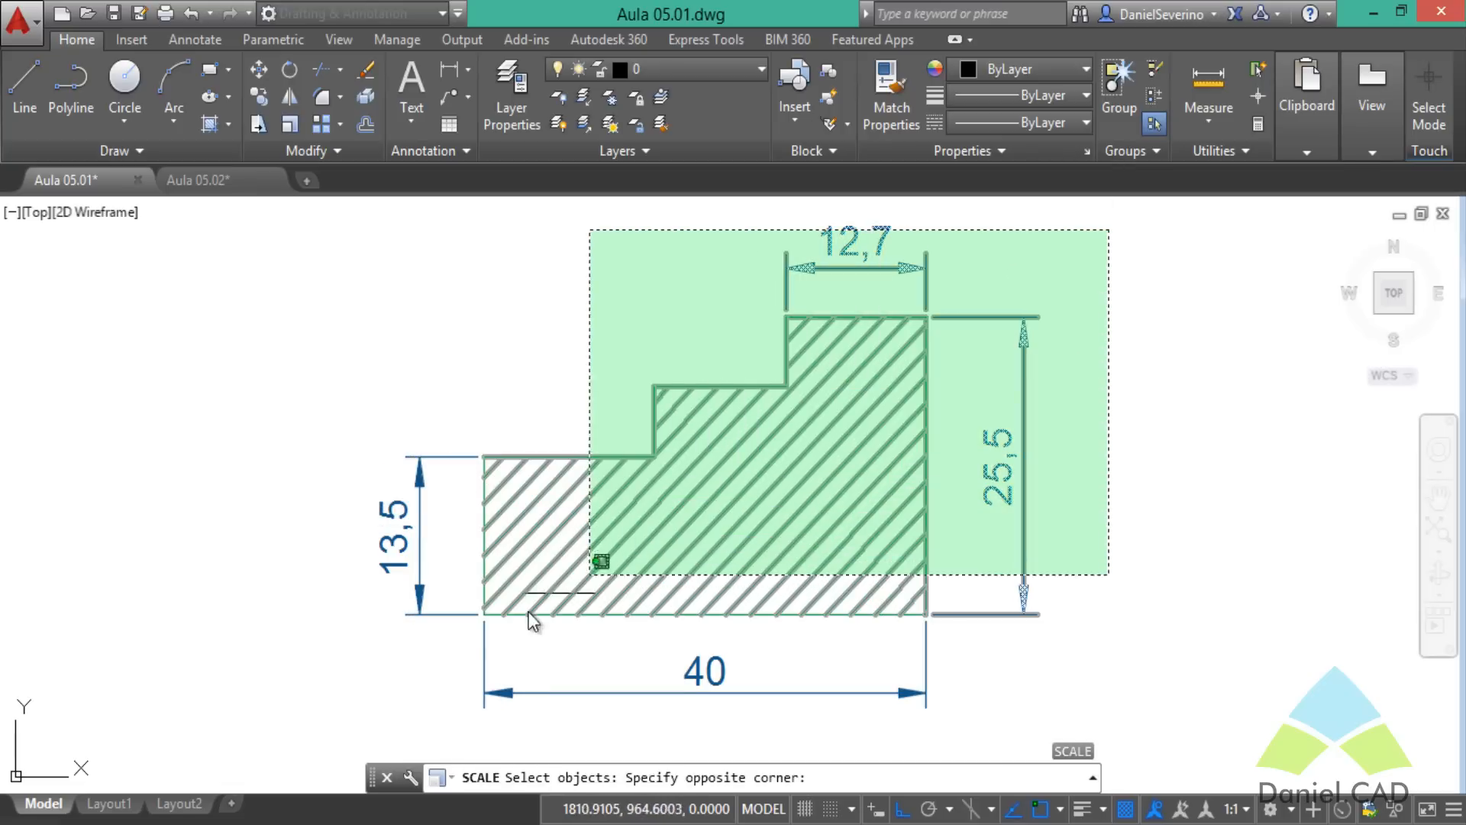
pyautogui.click(354, 662)
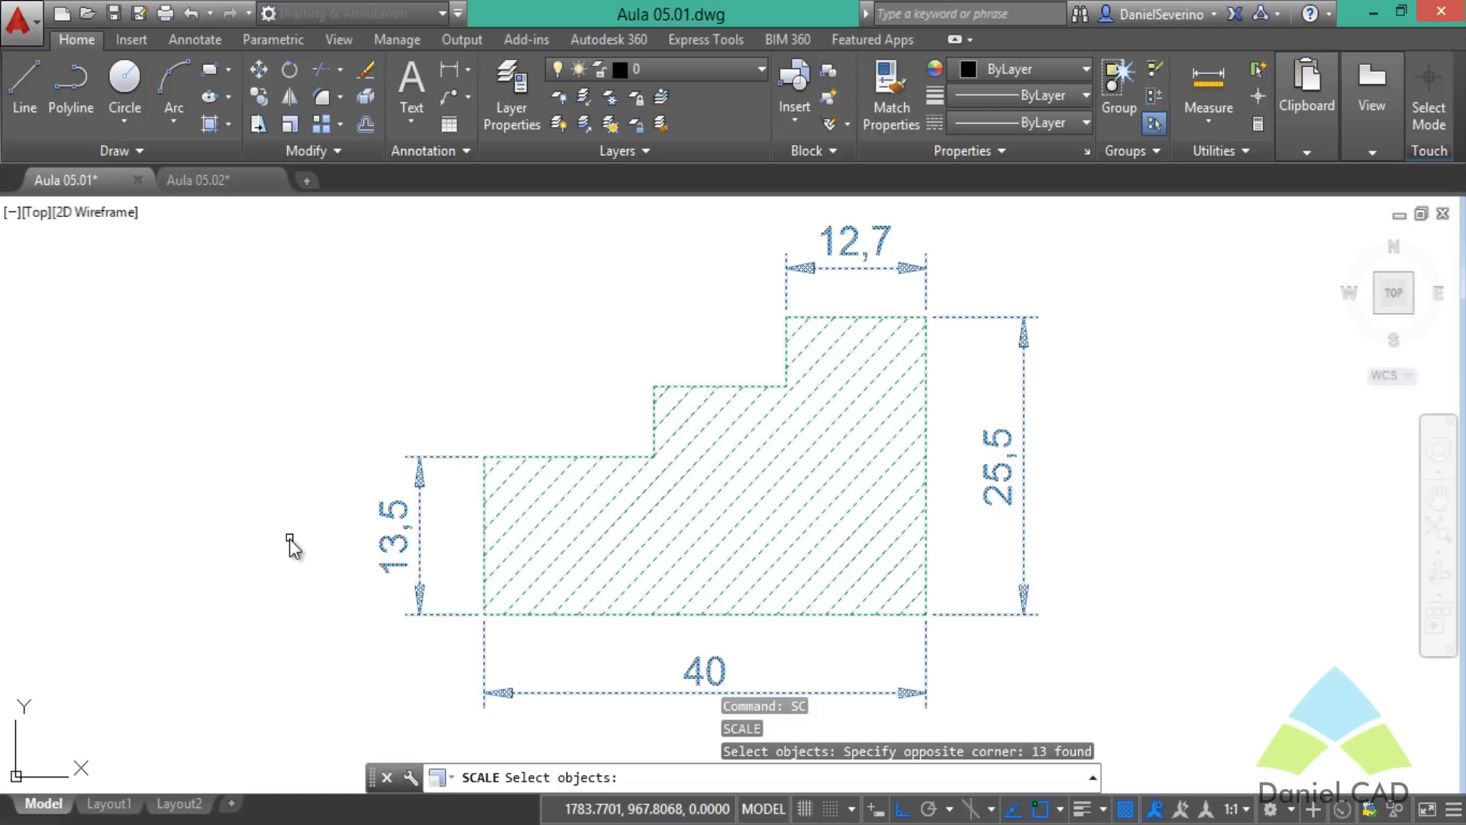
pyautogui.press('Return')
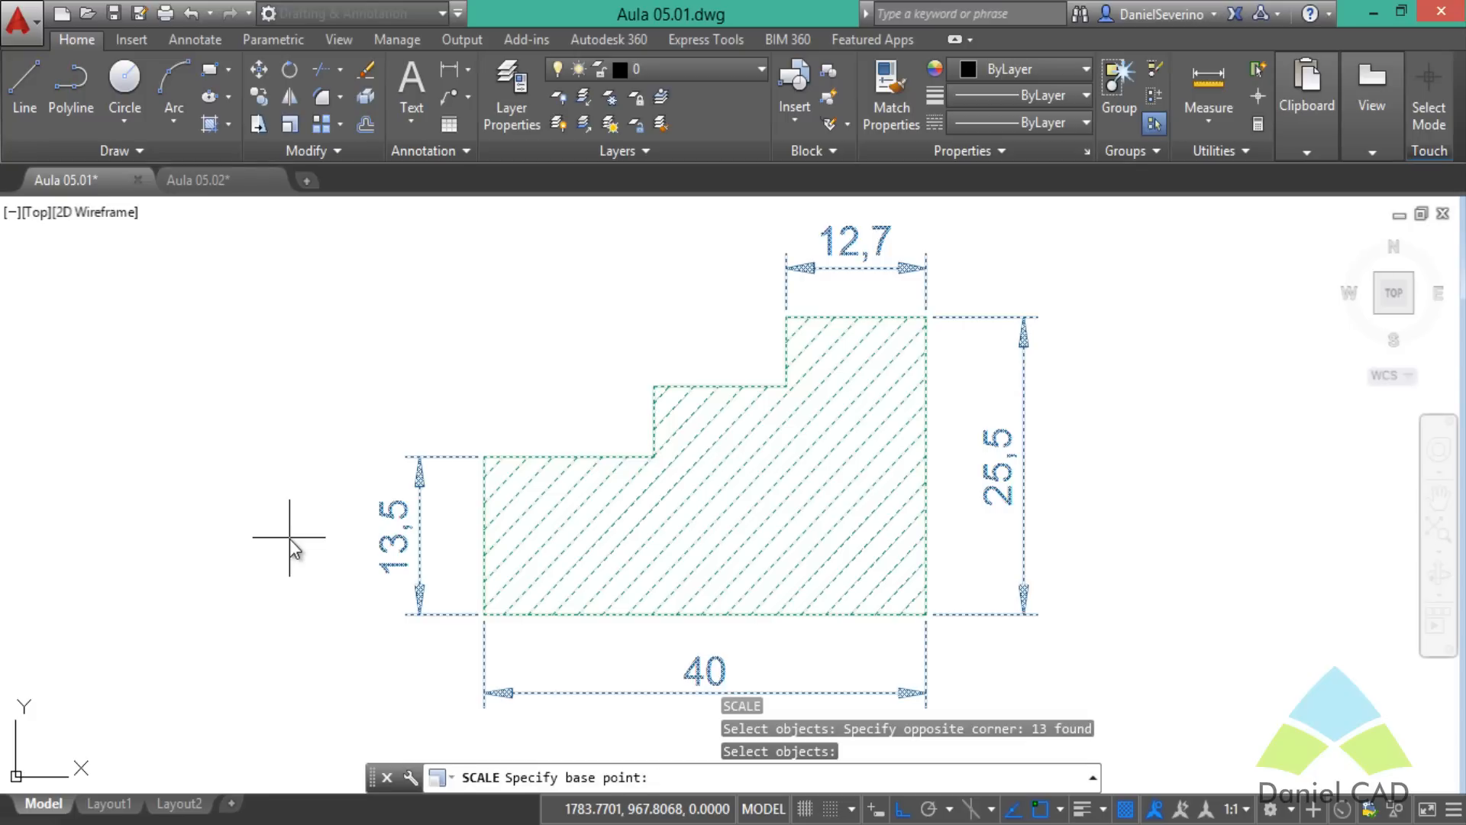
pyautogui.click(702, 502)
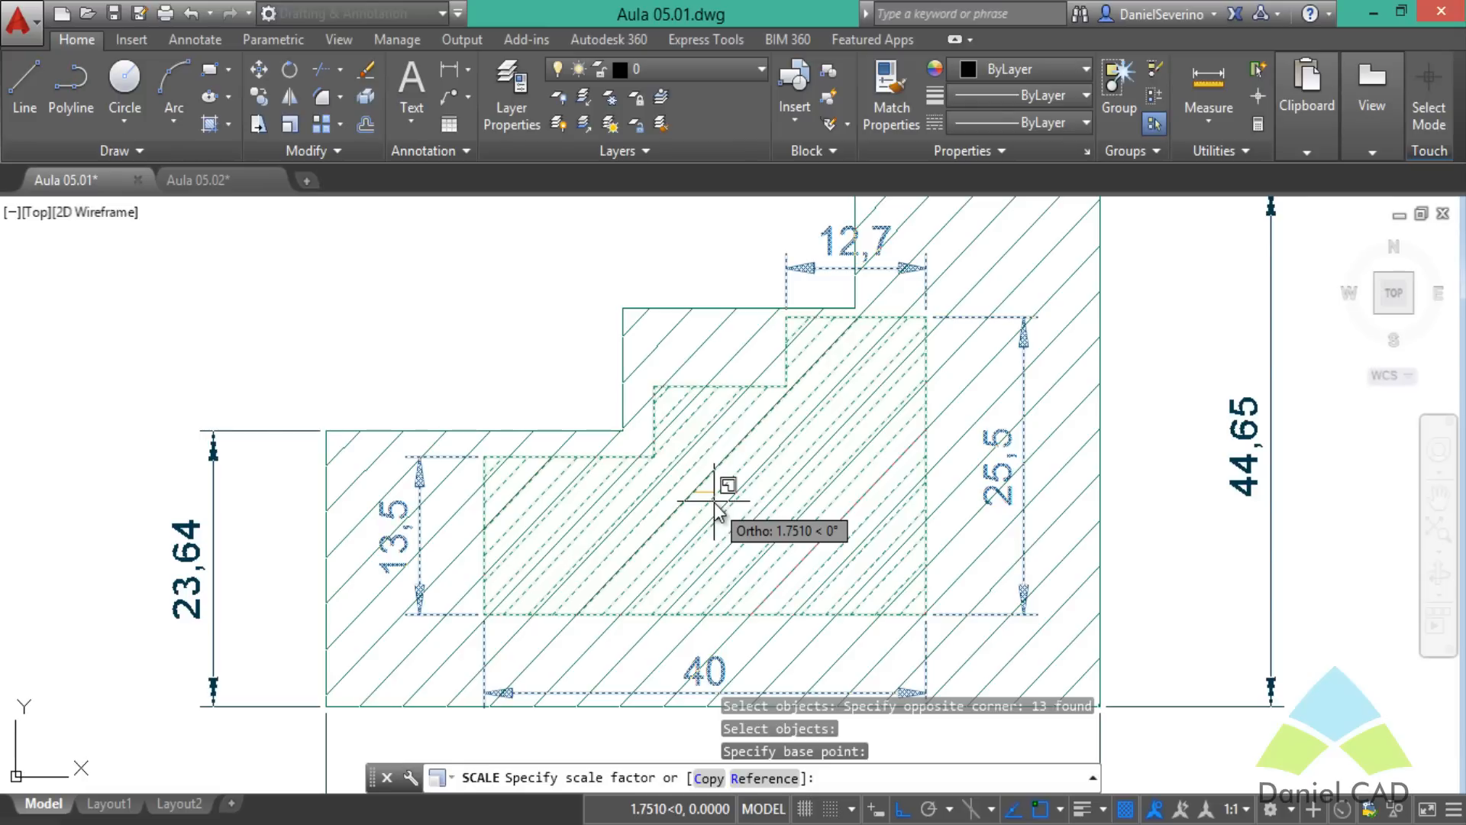
pyautogui.write('2')
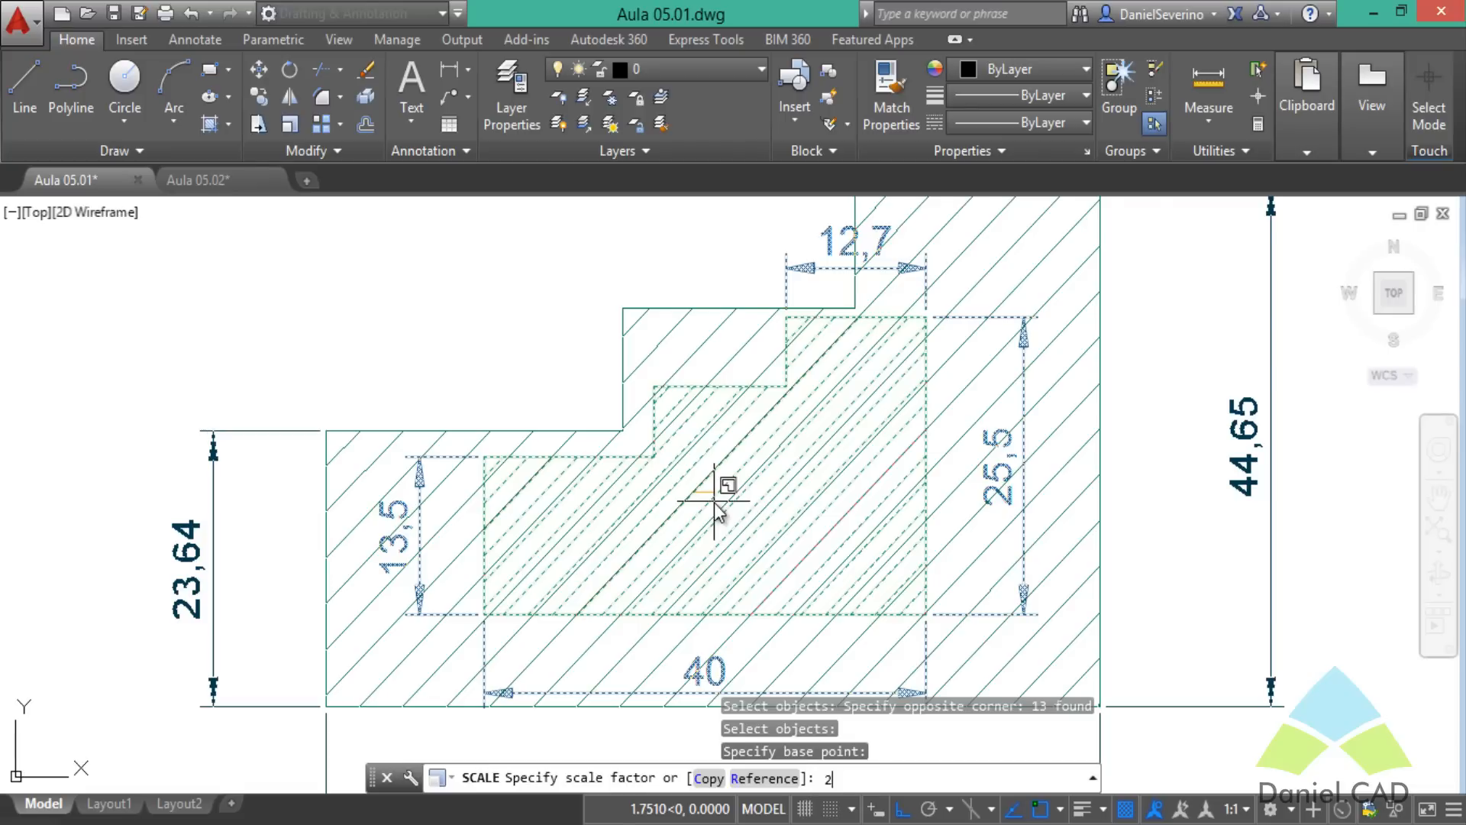
pyautogui.press('Return')
# Examine the enlarged green profile and its dimensions, comparing its size with the neighbouring magenta profile.
pyautogui.scroll(-2, 672, 500)
pyautogui.write('z')
pyautogui.press('Return')
pyautogui.press('Return')
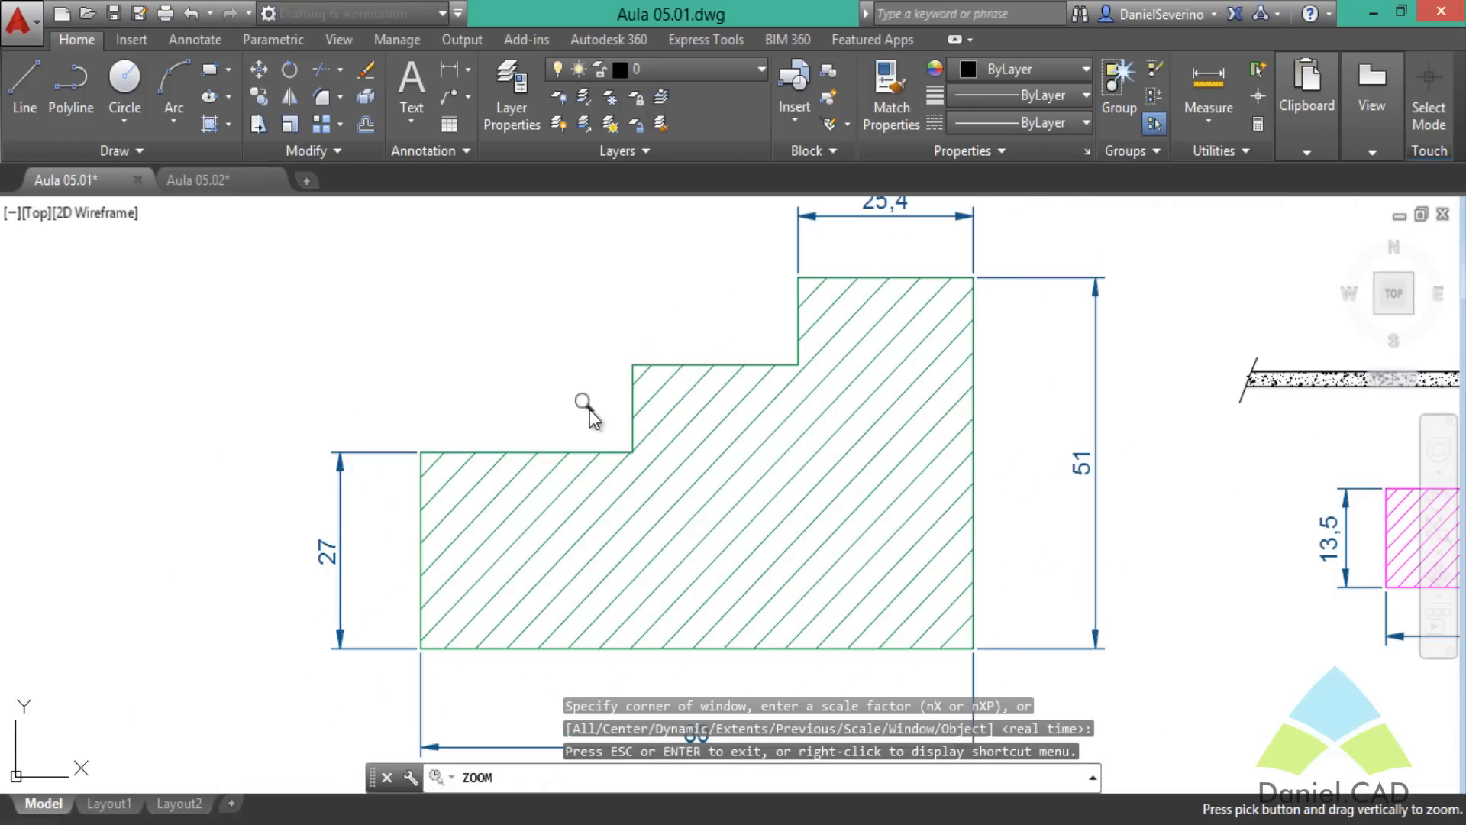
pyautogui.moveTo(583, 403); pyautogui.dragTo(590, 458)
pyautogui.press('Escape')
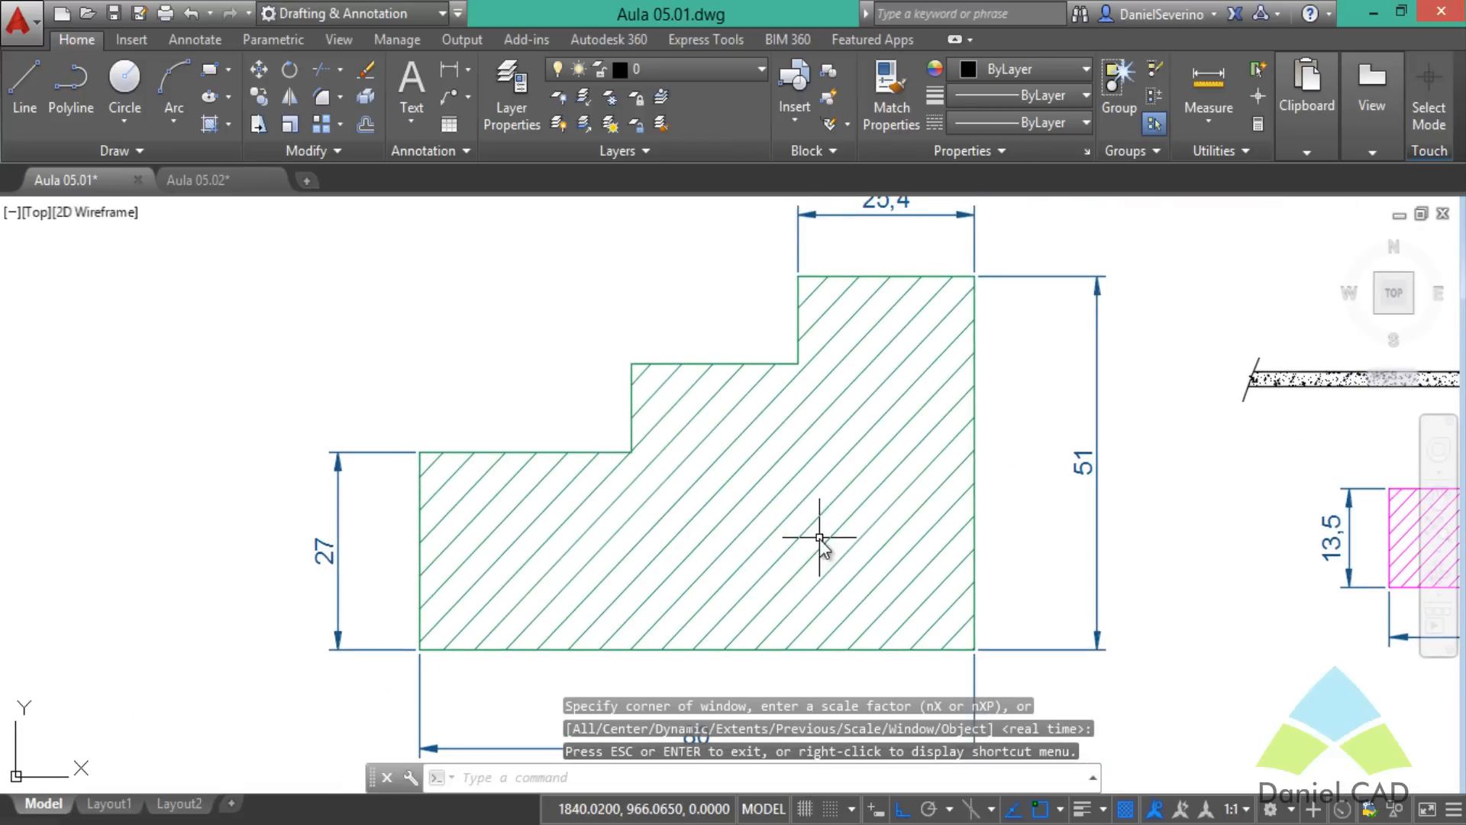
pyautogui.scroll(-4, 820, 537)
pyautogui.scroll(2, 815, 538)
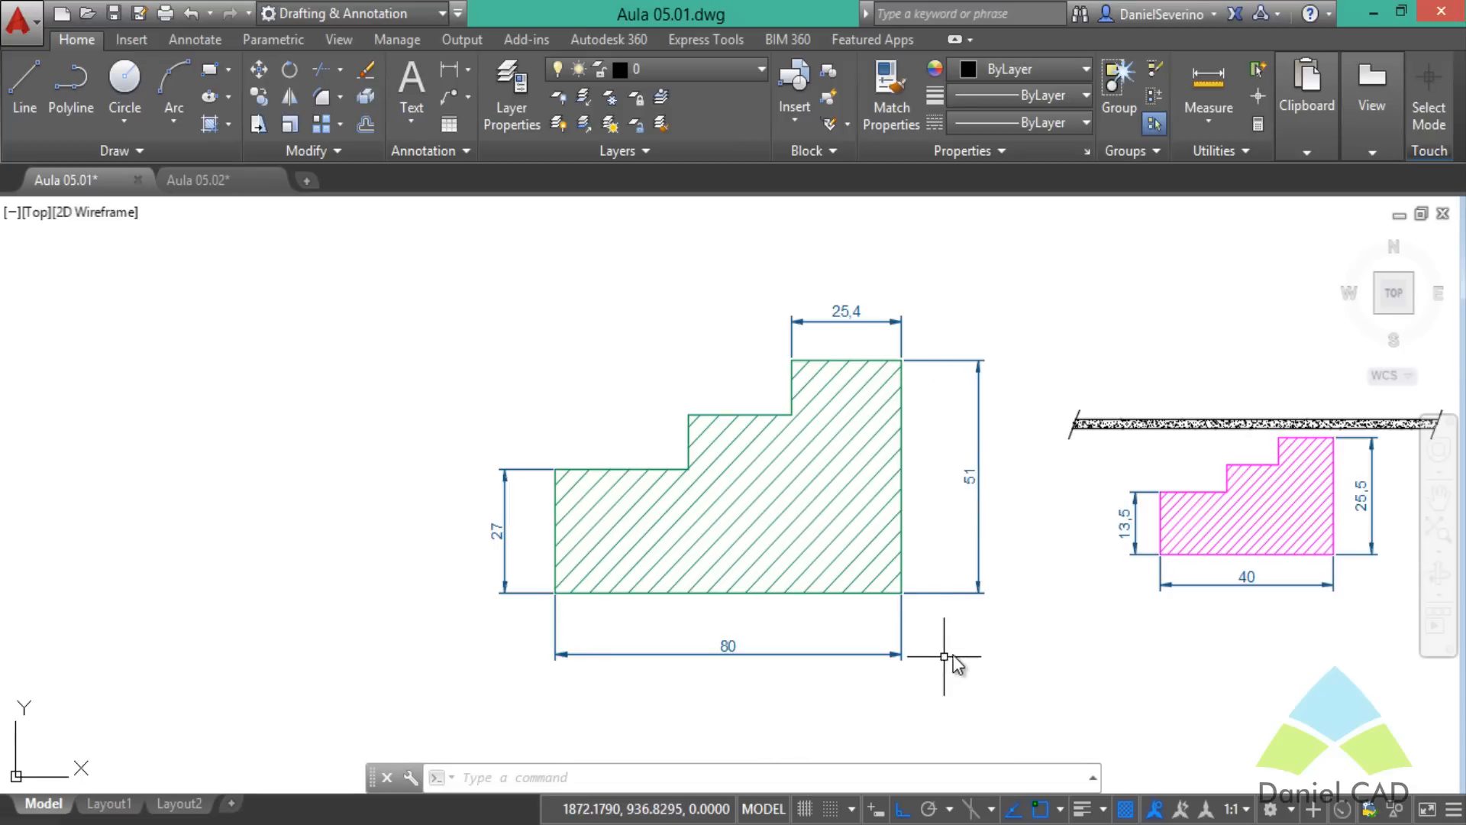
pyautogui.scroll(2, 1004, 598)
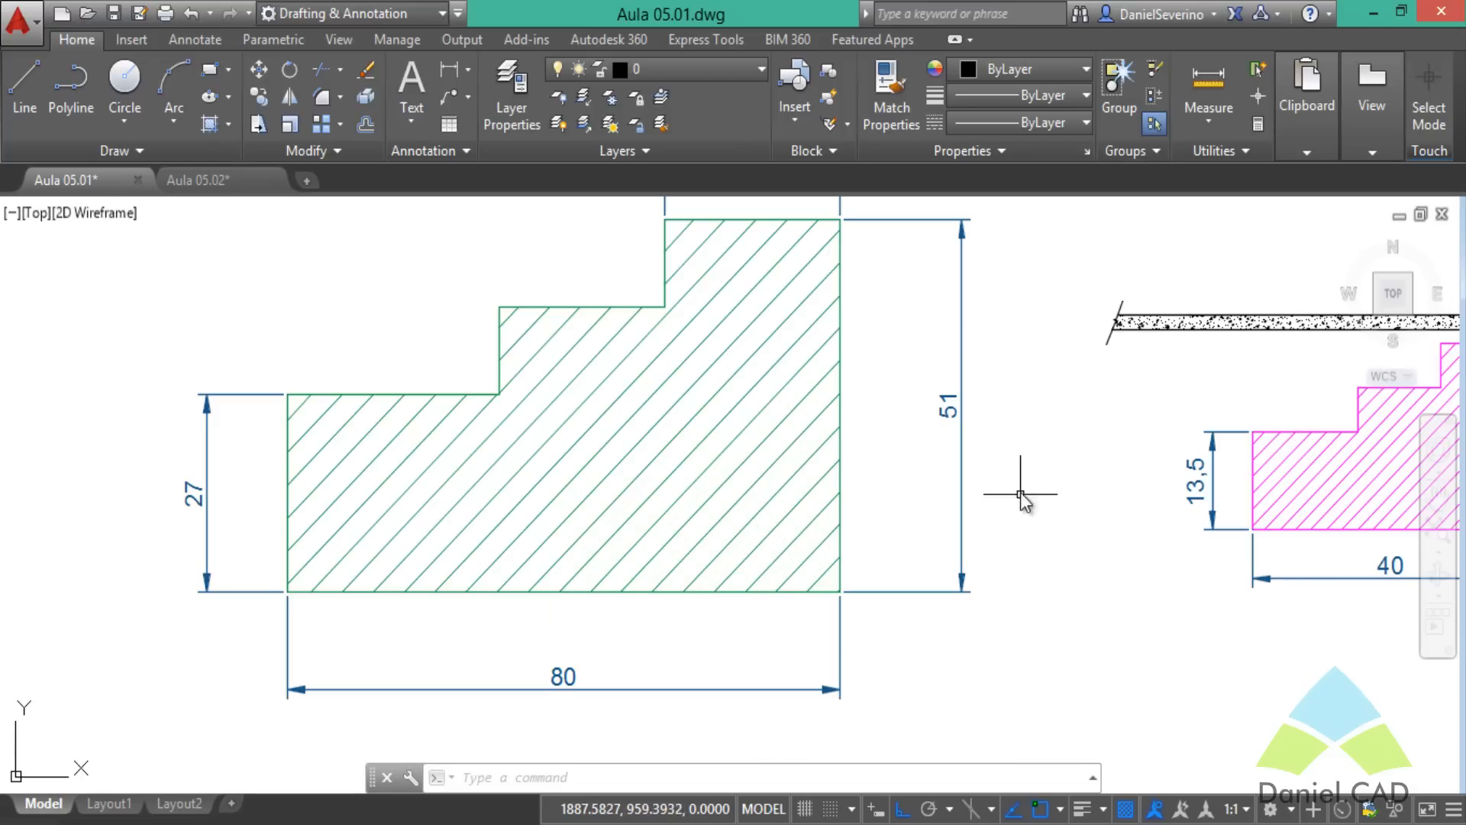
pyautogui.moveTo(1020, 494); pyautogui.dragTo(1092, 561, button='middle')
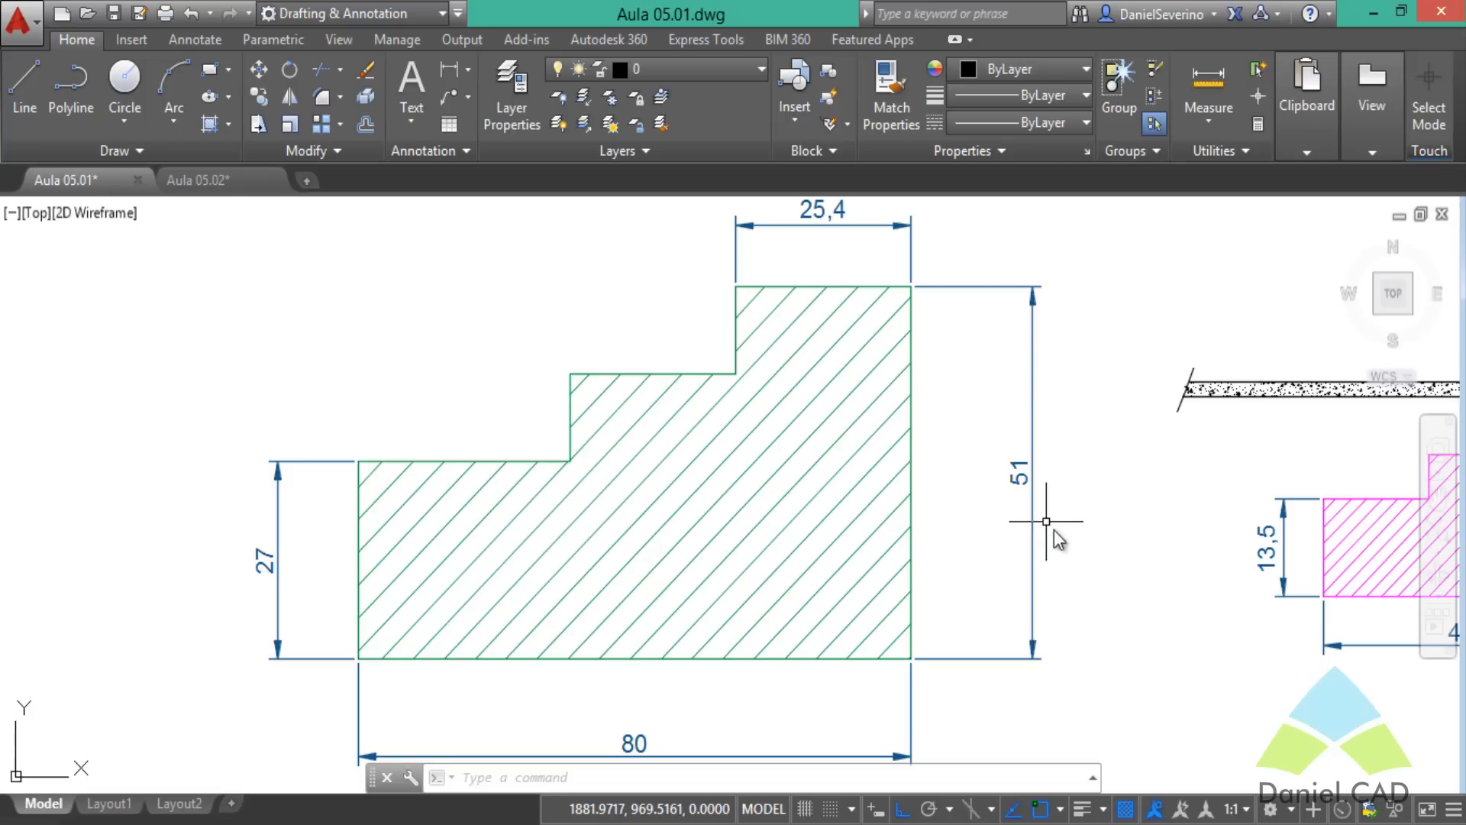
# Scale the green profile and its dimensions by a factor of 1/3 about a point near its centre.
pyautogui.write('sc')
pyautogui.press('Return')
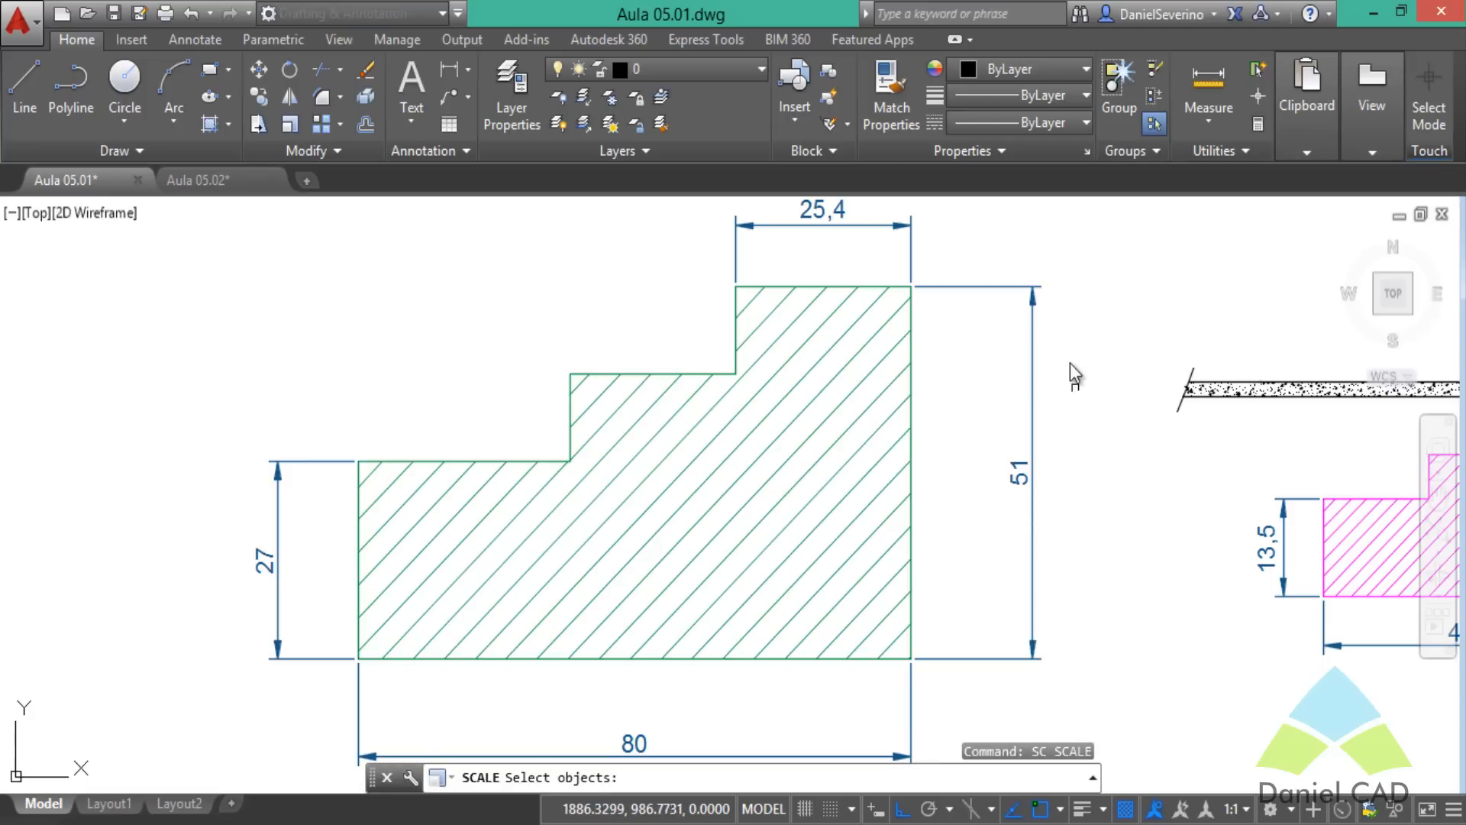
pyautogui.click(1069, 211)
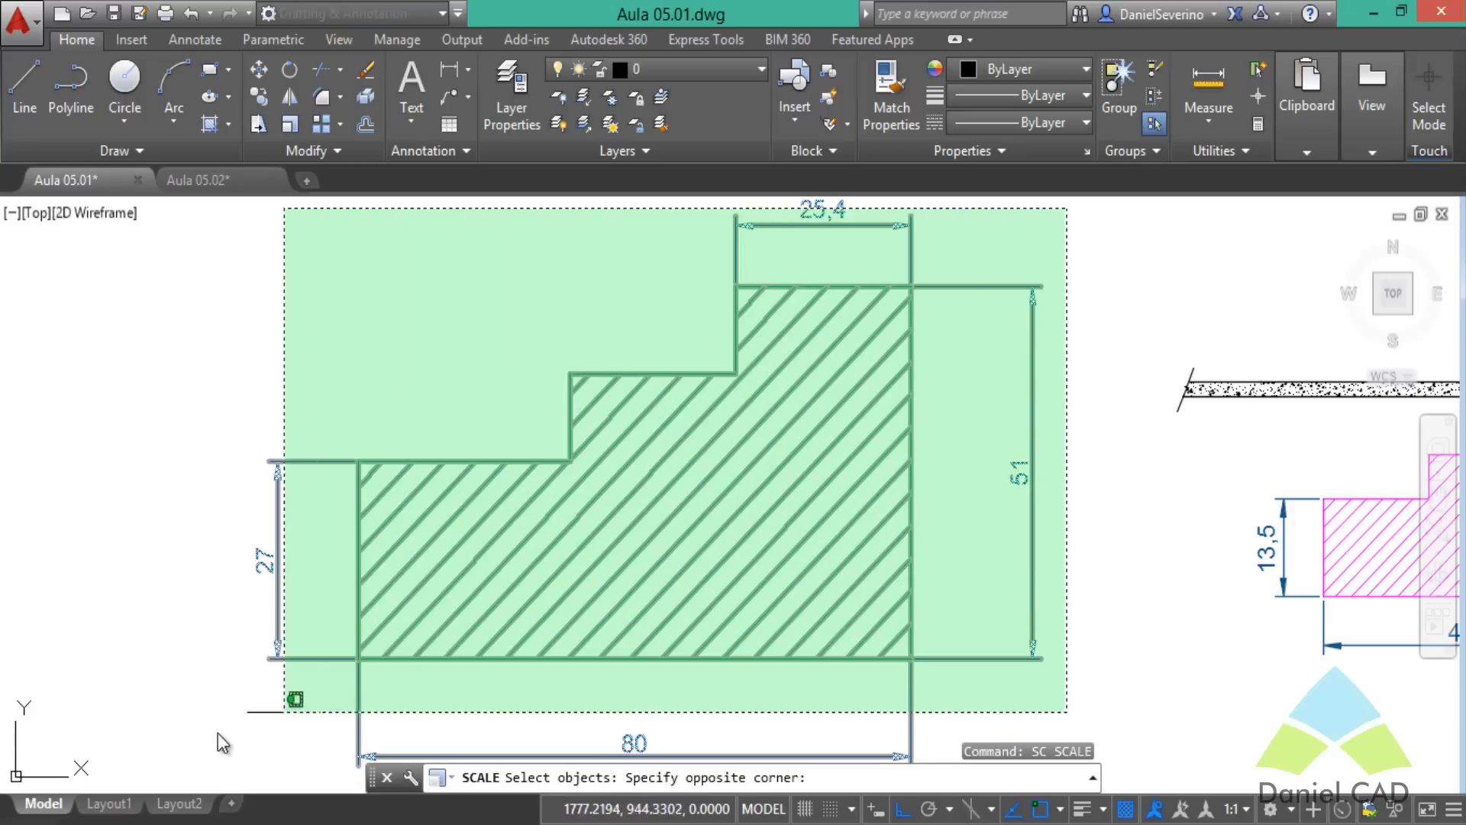
pyautogui.click(160, 776)
pyautogui.press('Return')
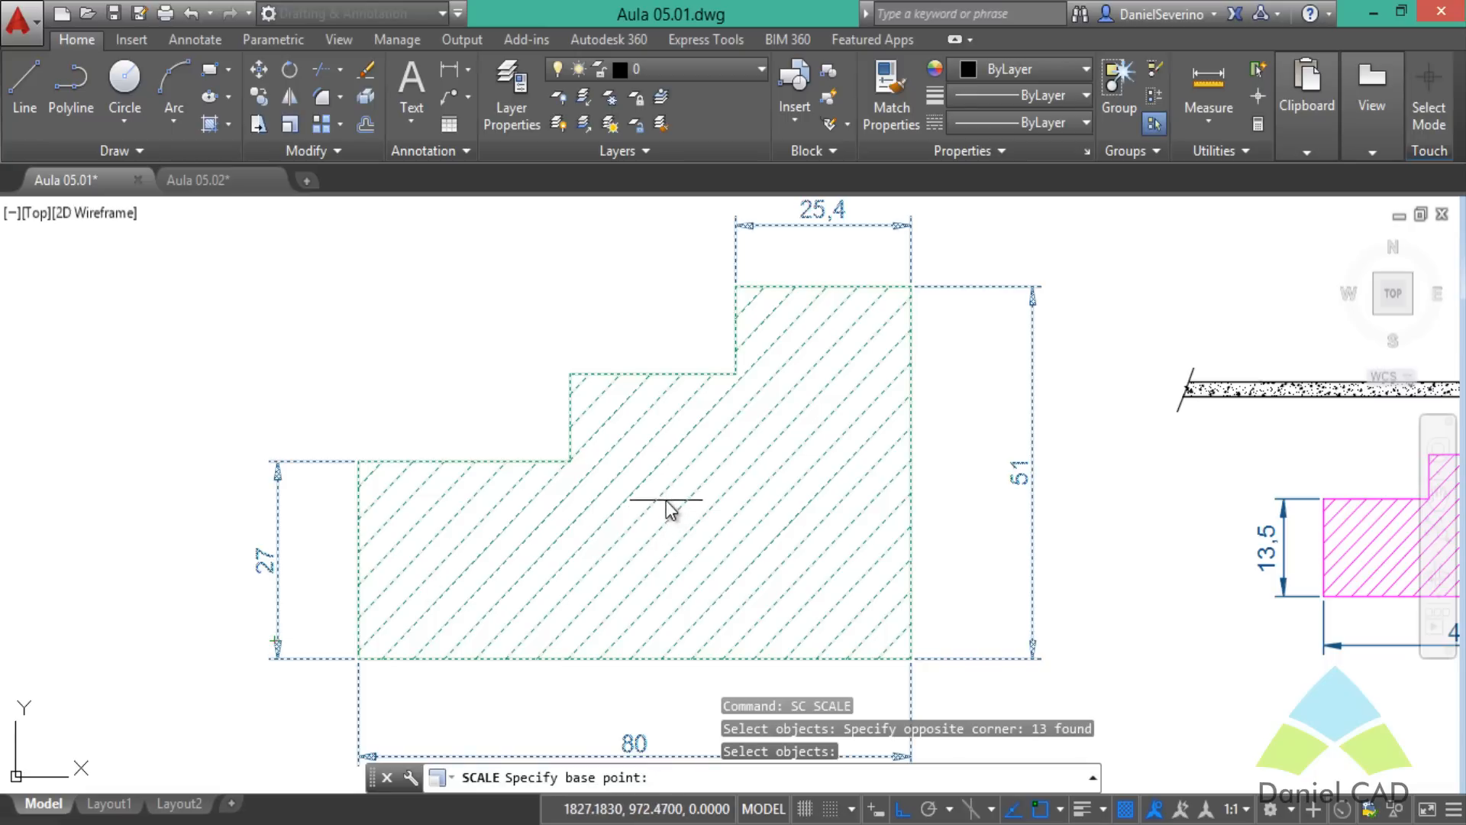
pyautogui.click(679, 495)
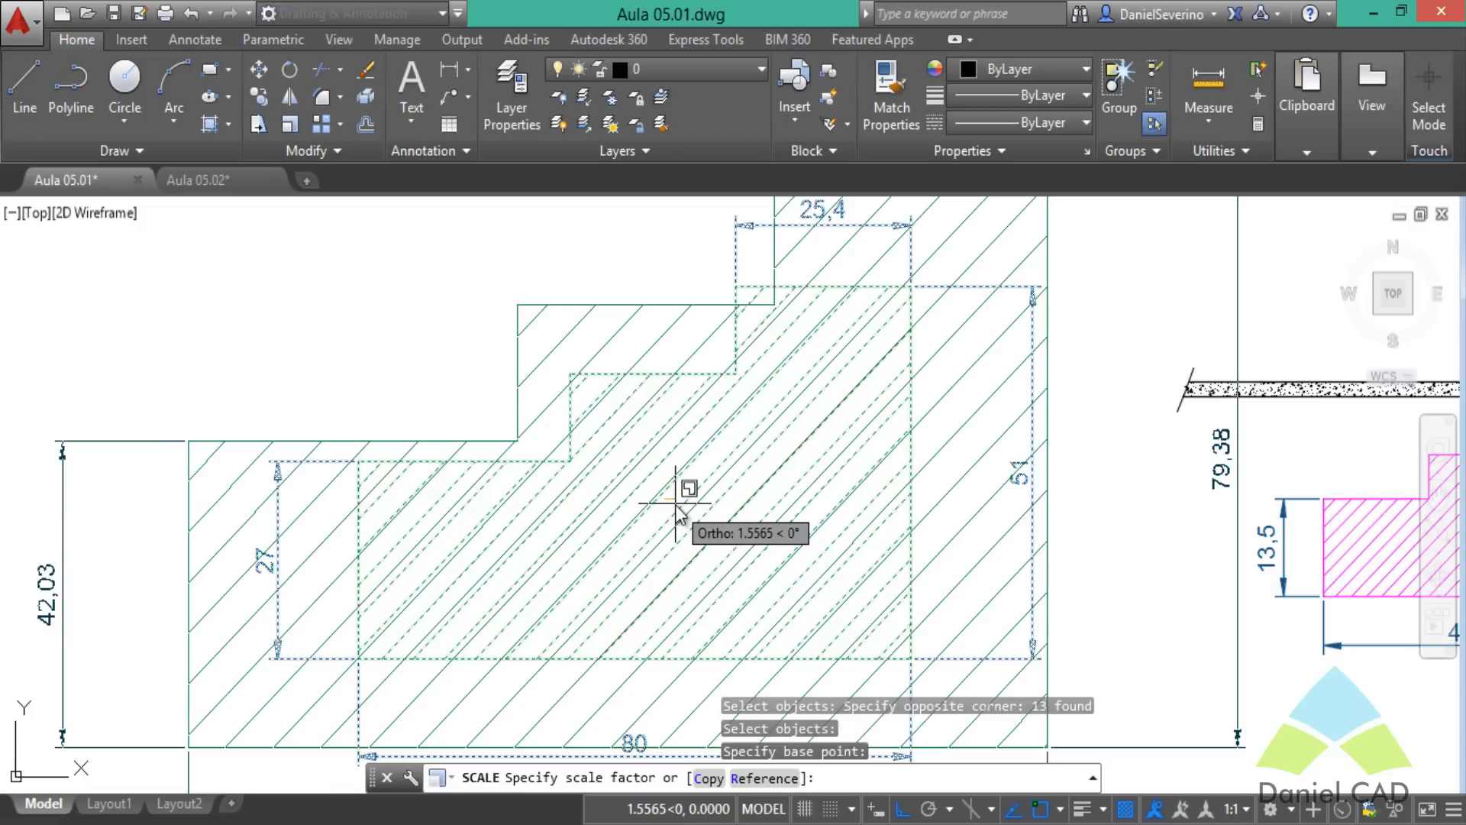
pyautogui.write('1/')
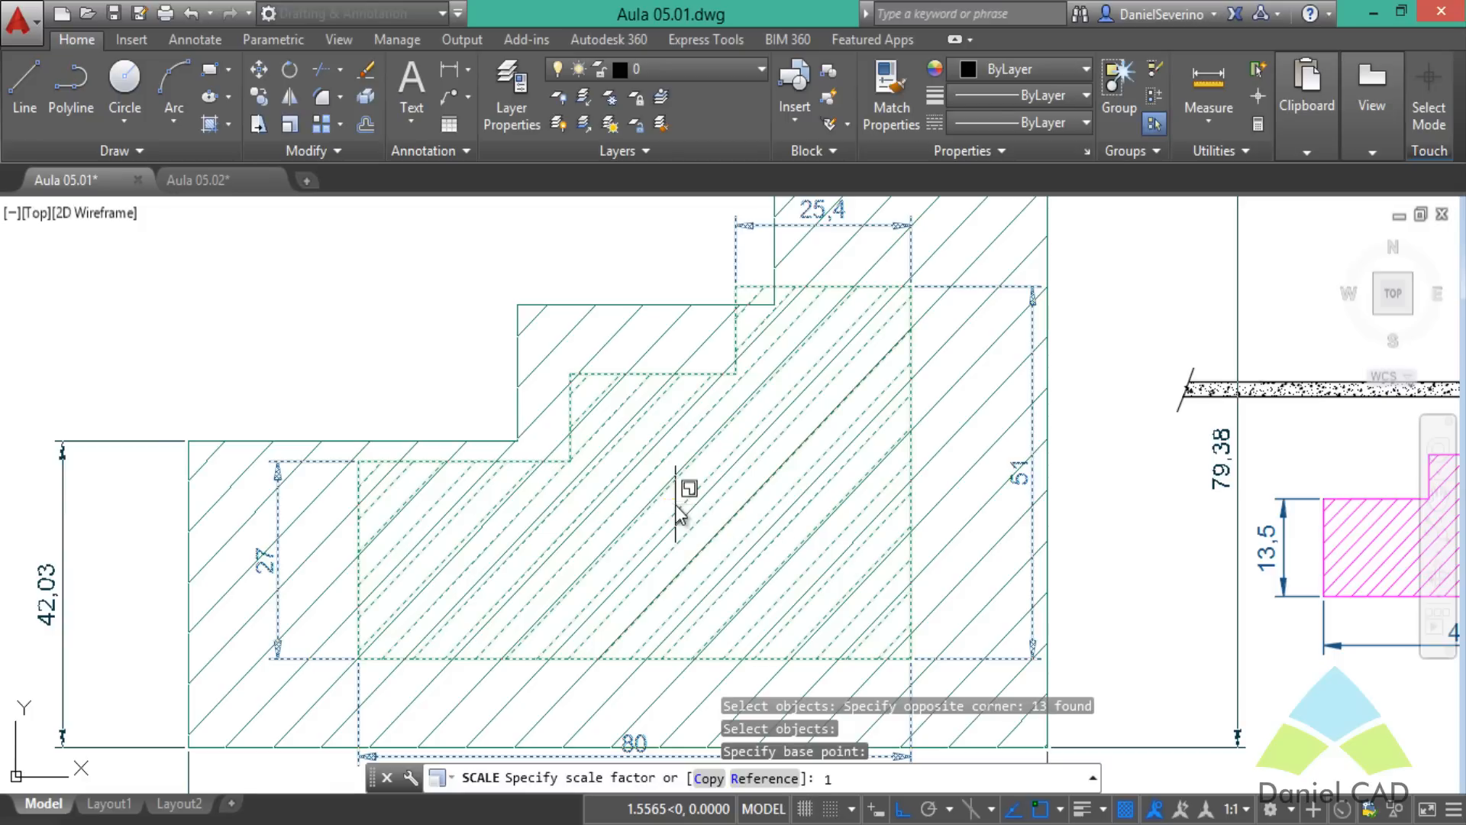
pyautogui.write('3')
pyautogui.press('Return')
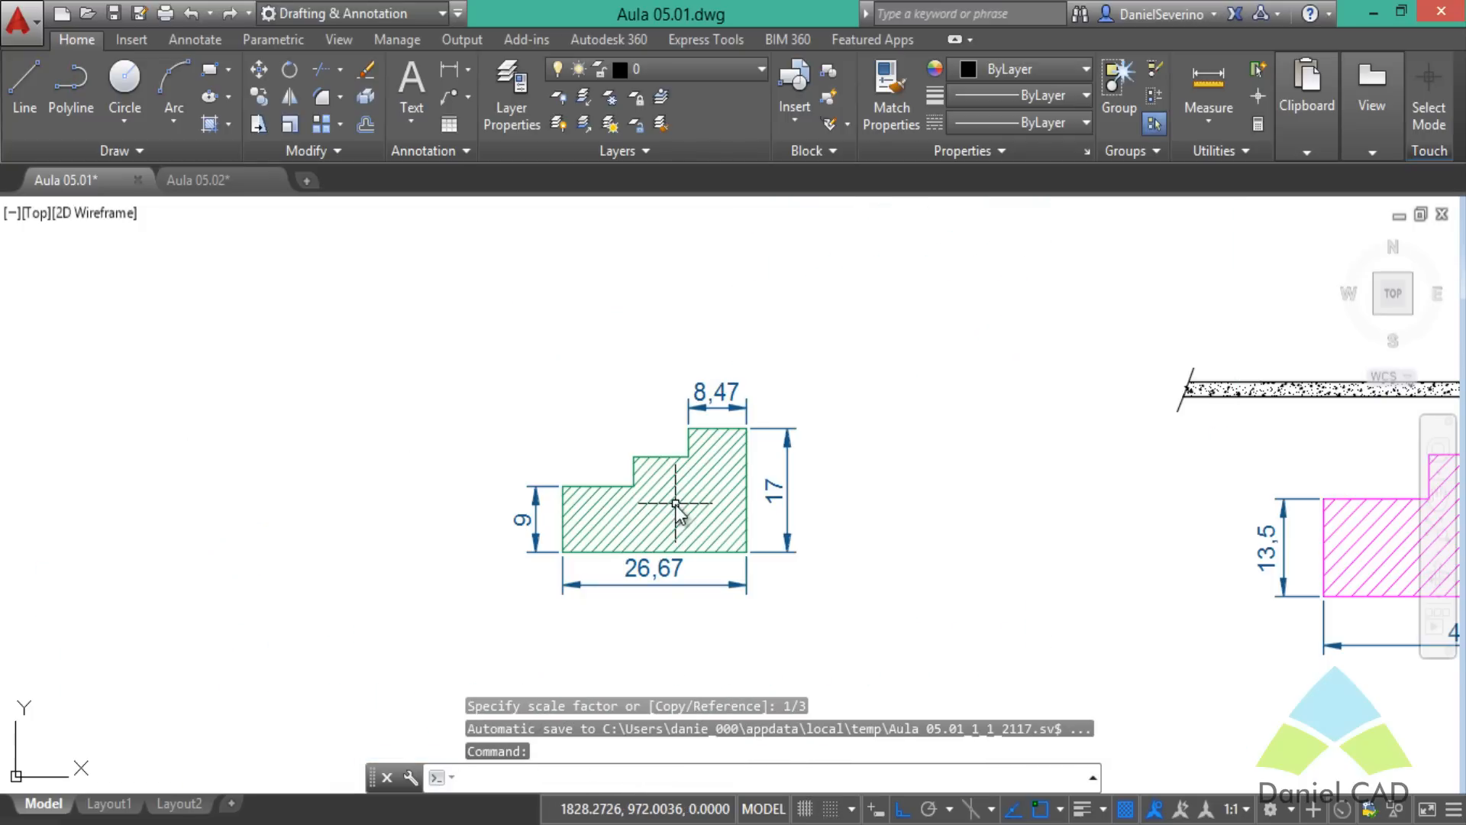
# Examine the reduced green profile and its dimensions up close.
pyautogui.write('z')
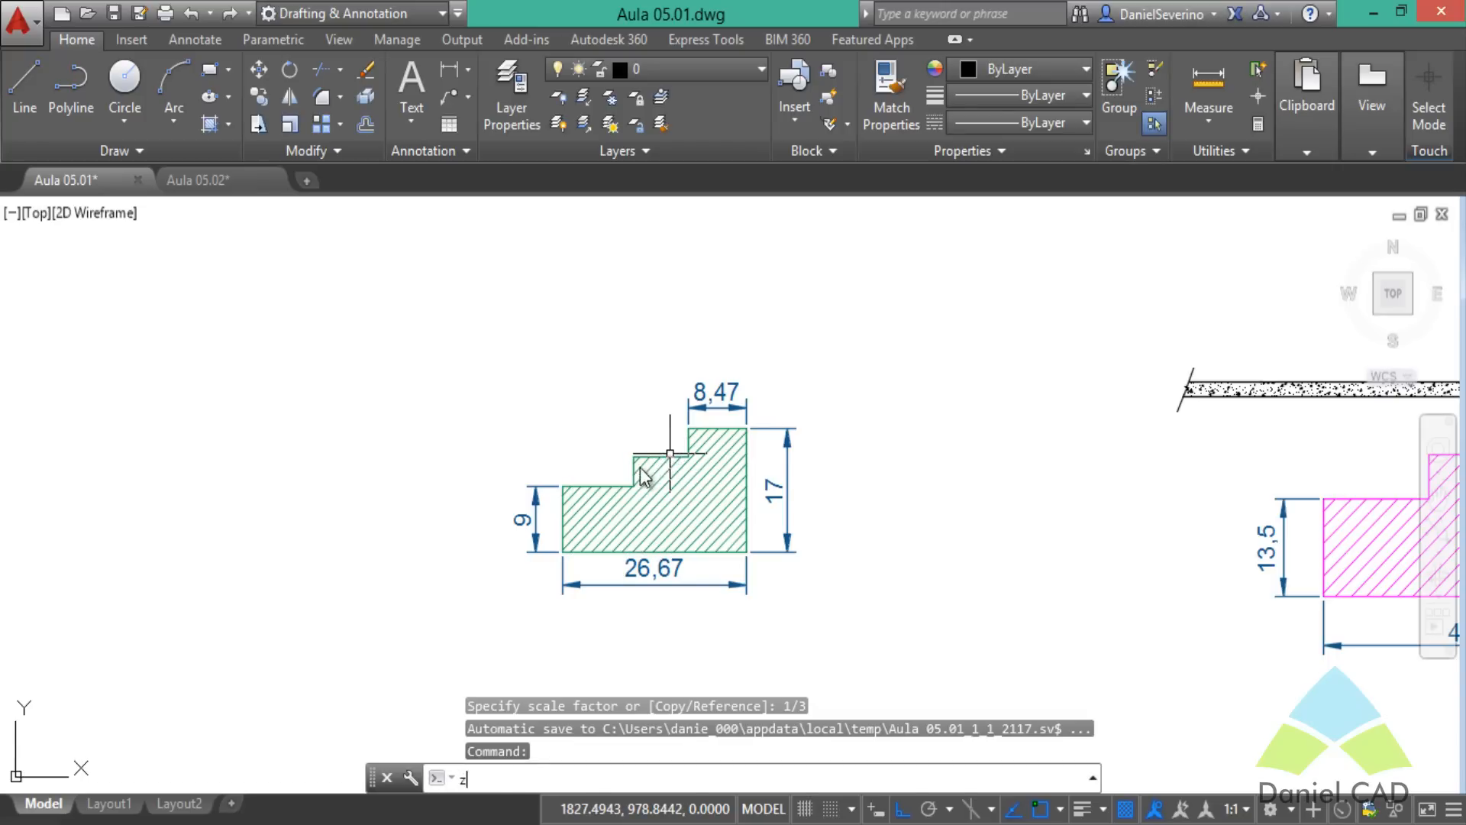
pyautogui.press('Return')
pyautogui.click(492, 369)
pyautogui.click(842, 617)
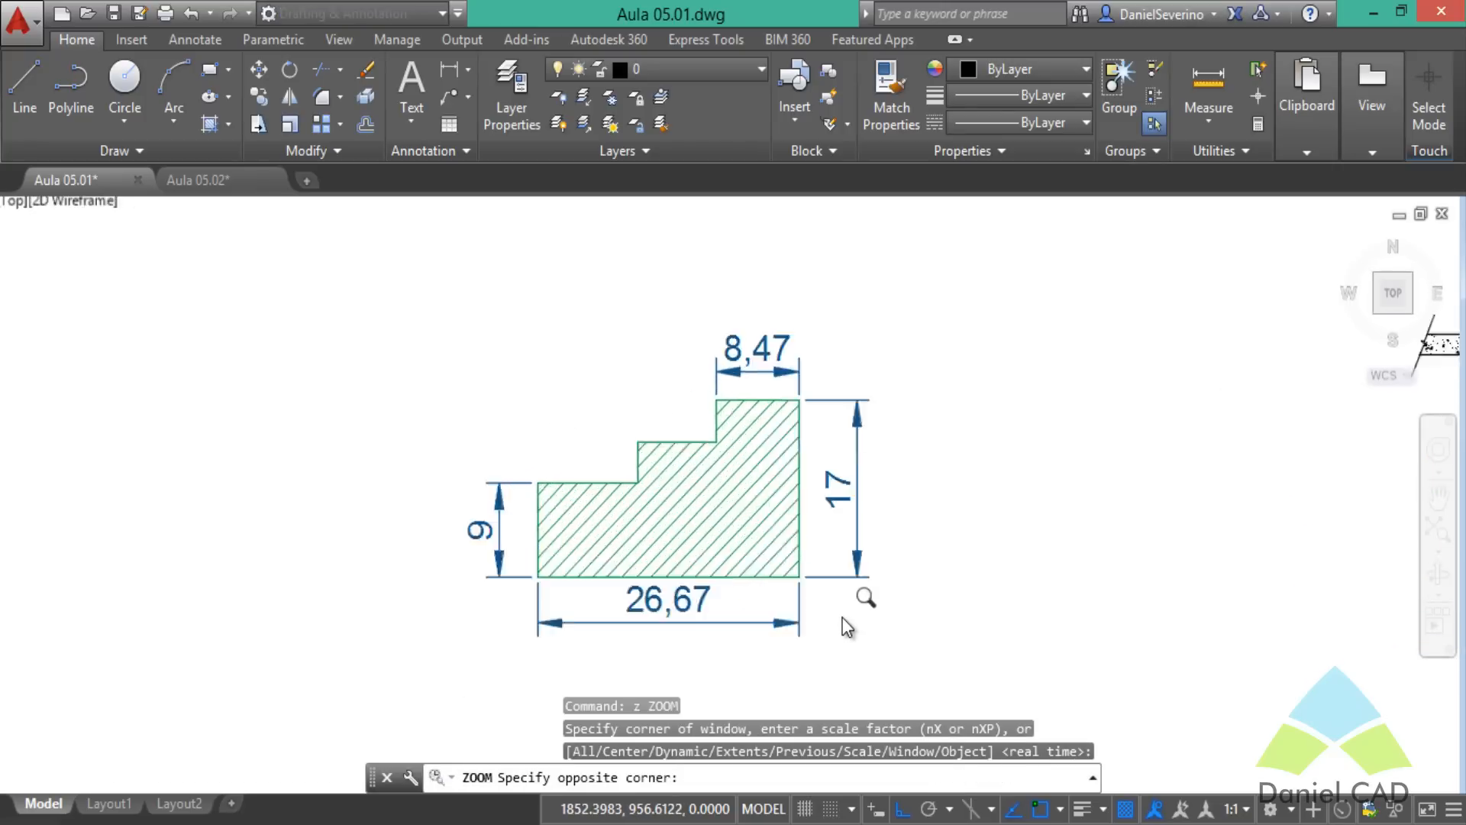
pyautogui.press('Return')
pyautogui.press('Return')
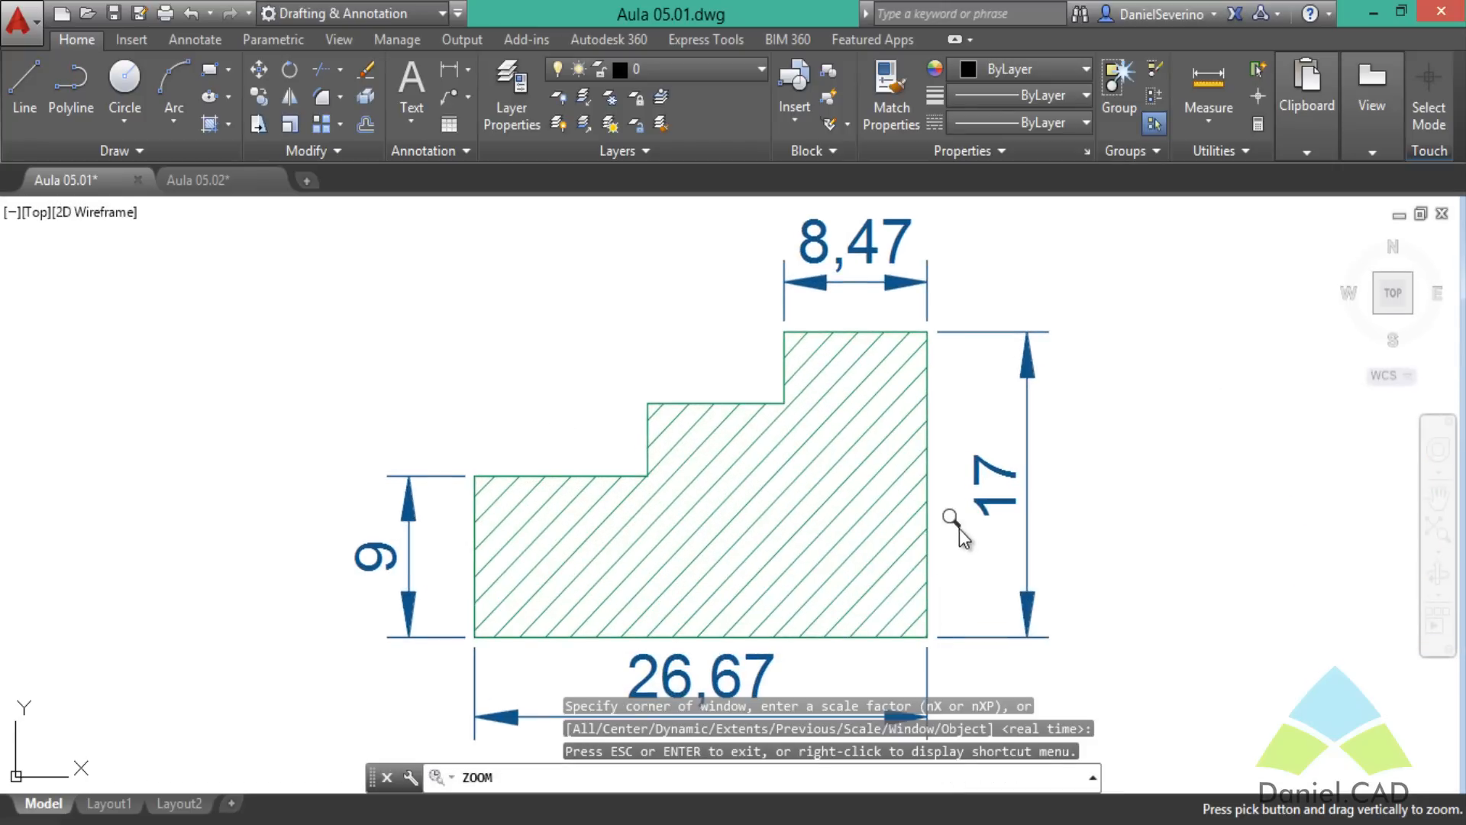
pyautogui.moveTo(950, 524); pyautogui.dragTo(960, 615)
pyautogui.press('Escape')
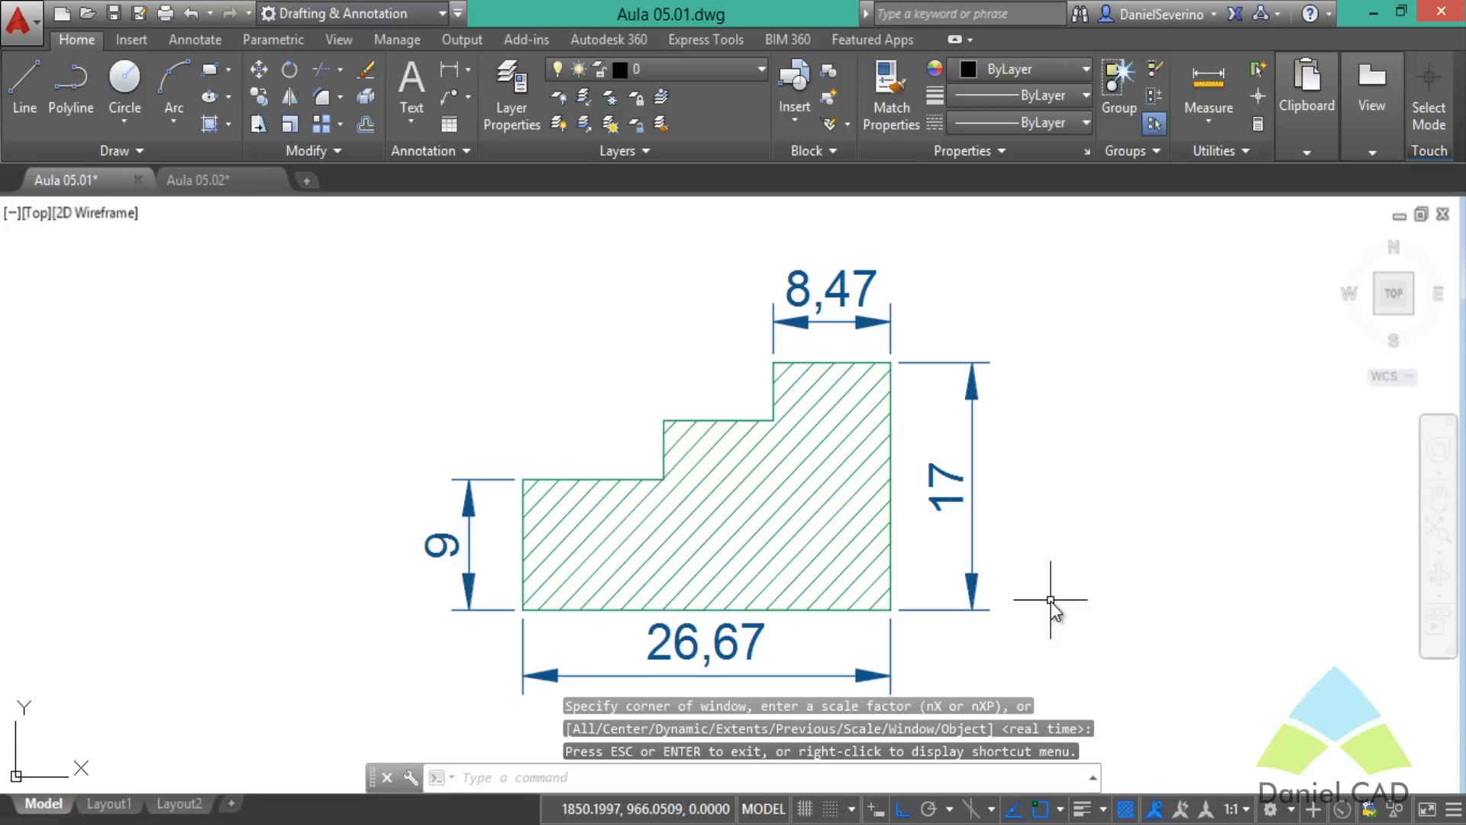
# Scale the magenta hatched profile together with its dimensions by a factor of 0.5 about the midpoint of its top edge.
pyautogui.scroll(-4, 1051, 602)
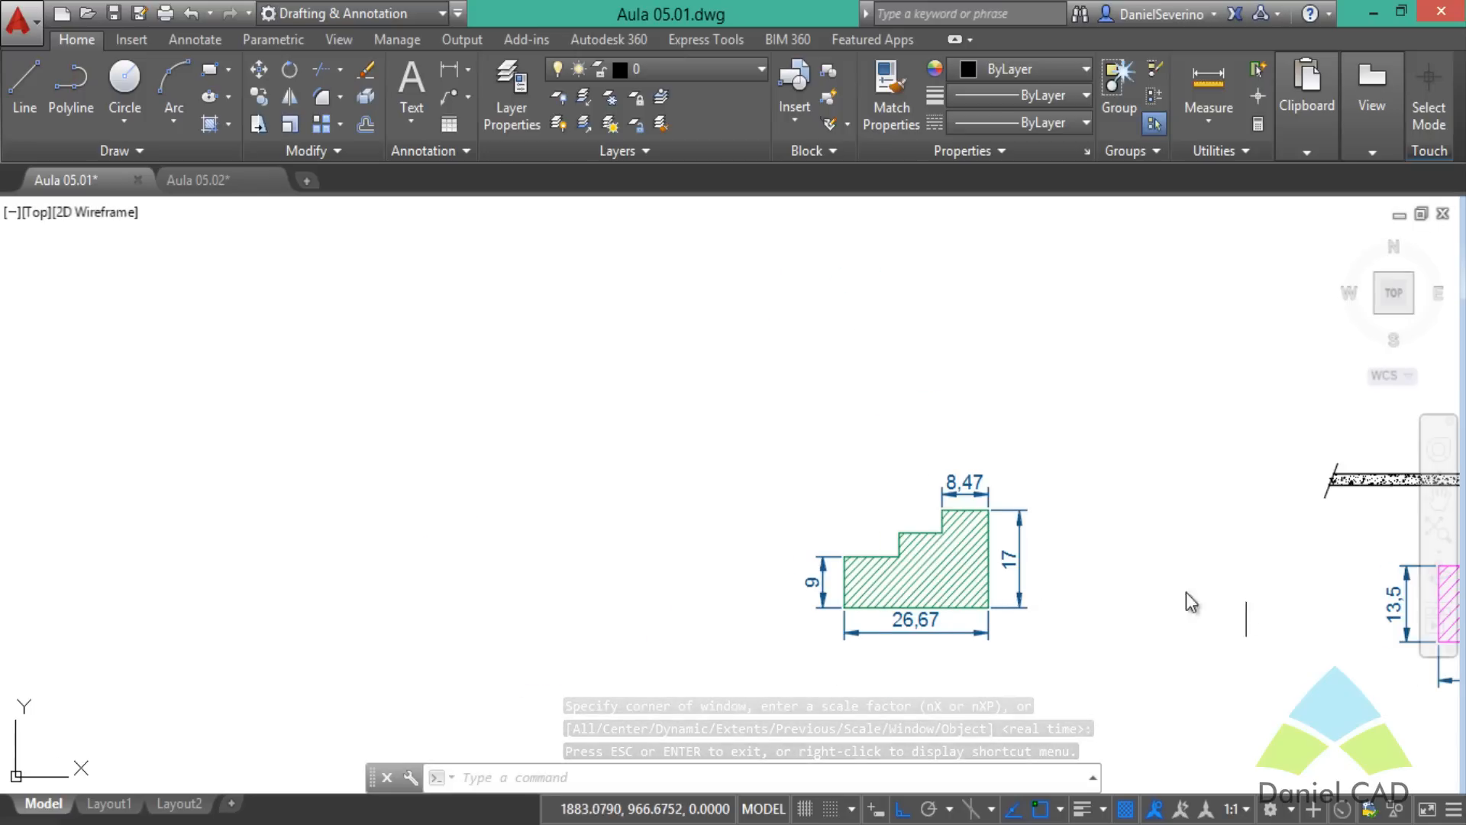
pyautogui.moveTo(1243, 597); pyautogui.dragTo(453, 496, button='middle')
pyautogui.scroll(3, 674, 482)
pyautogui.moveTo(794, 492); pyautogui.dragTo(646, 518, button='middle')
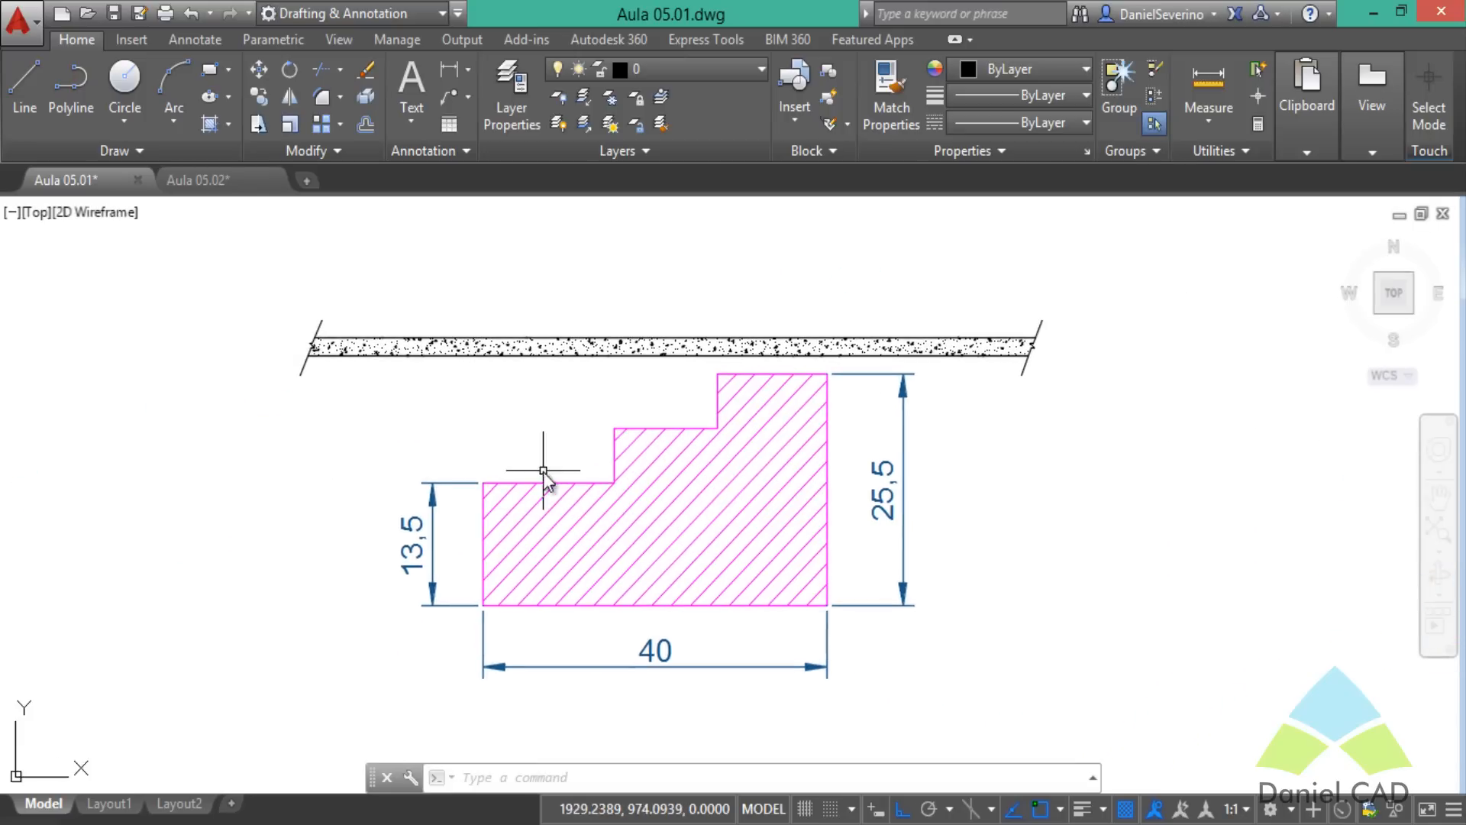
pyautogui.scroll(2, 543, 472)
pyautogui.moveTo(567, 477); pyautogui.dragTo(501, 449, button='middle')
pyautogui.scroll(-2, 498, 446)
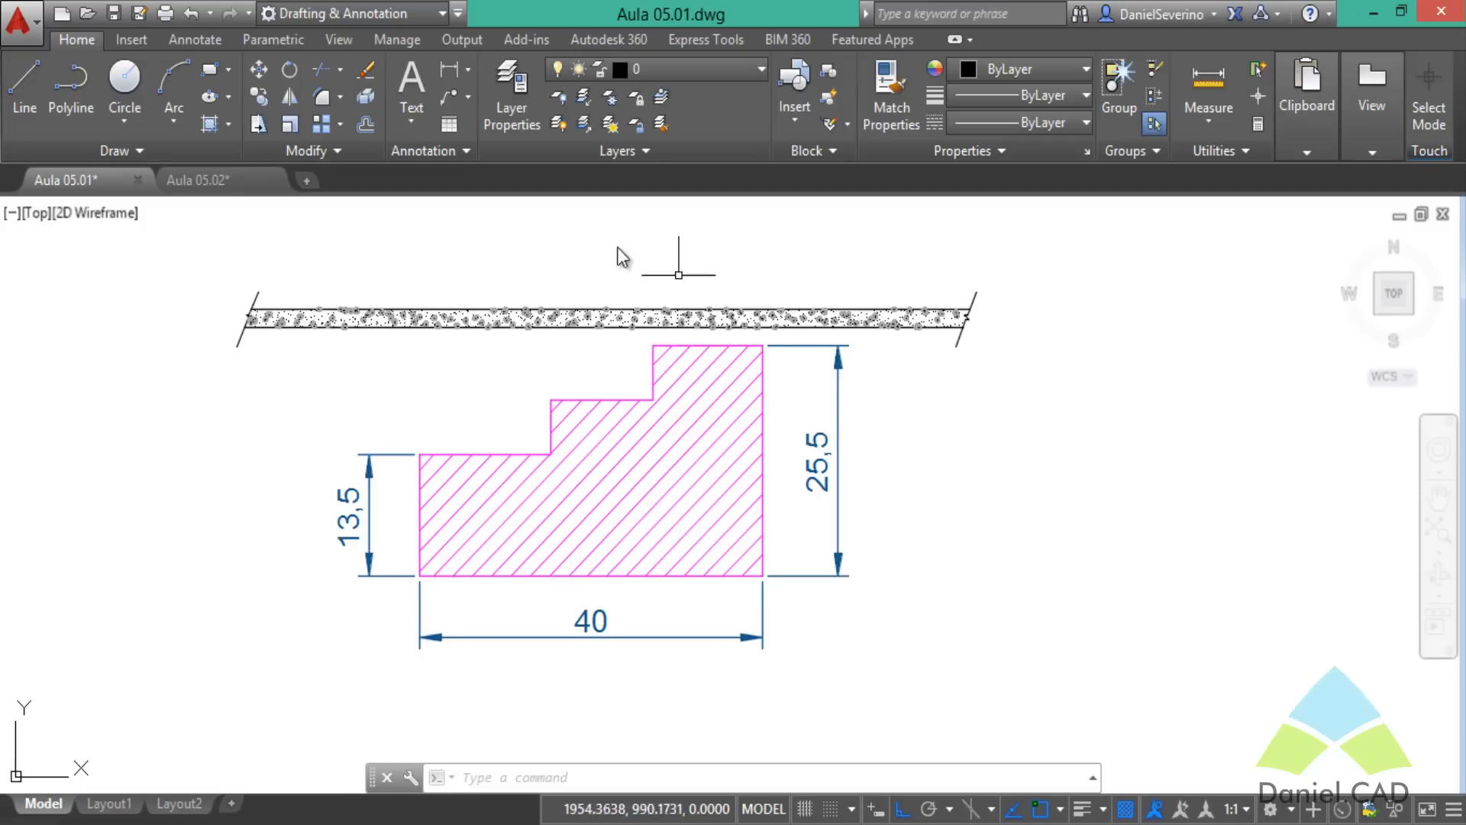
pyautogui.click(296, 122)
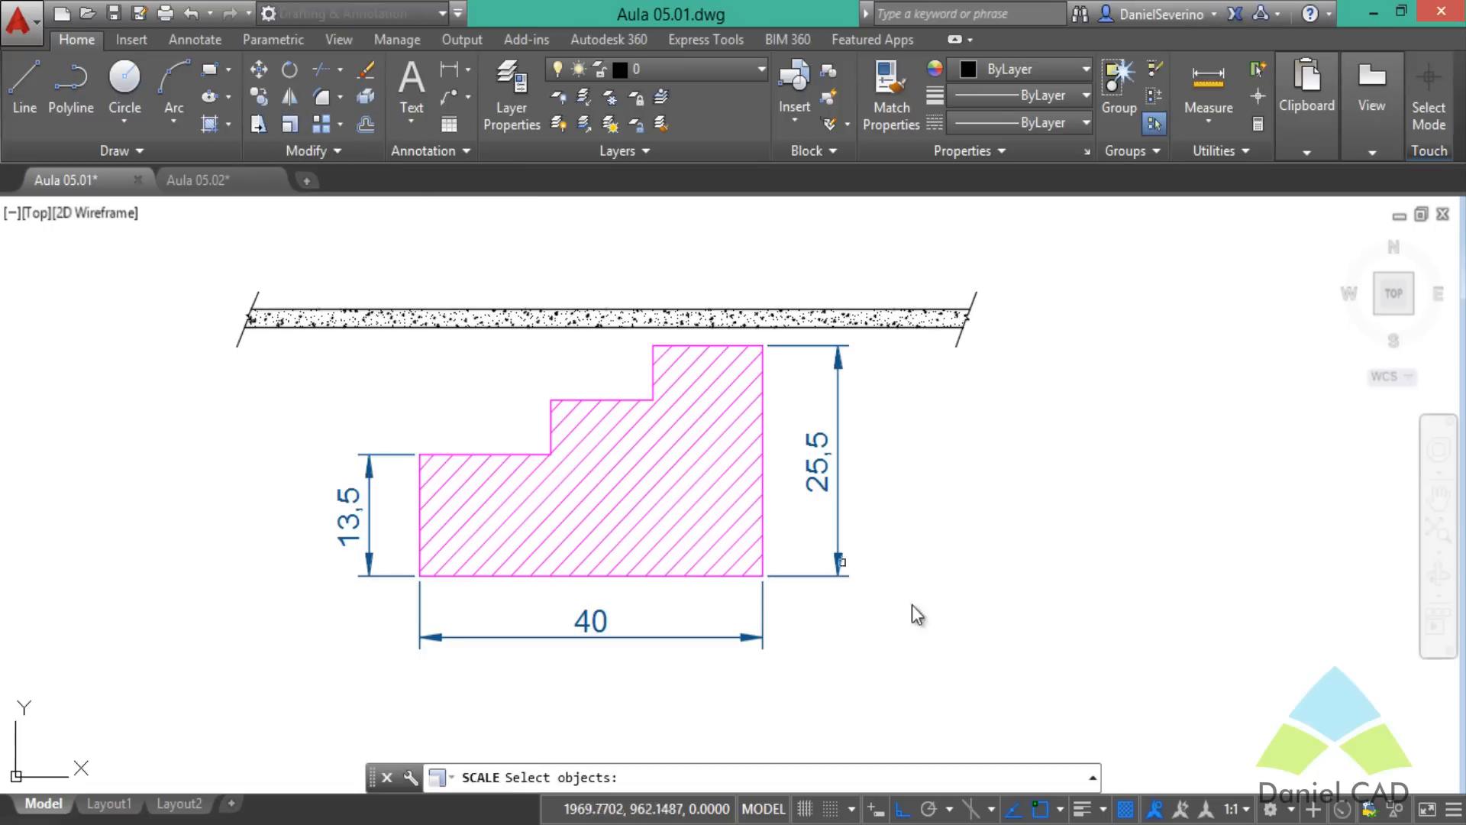
pyautogui.click(969, 684)
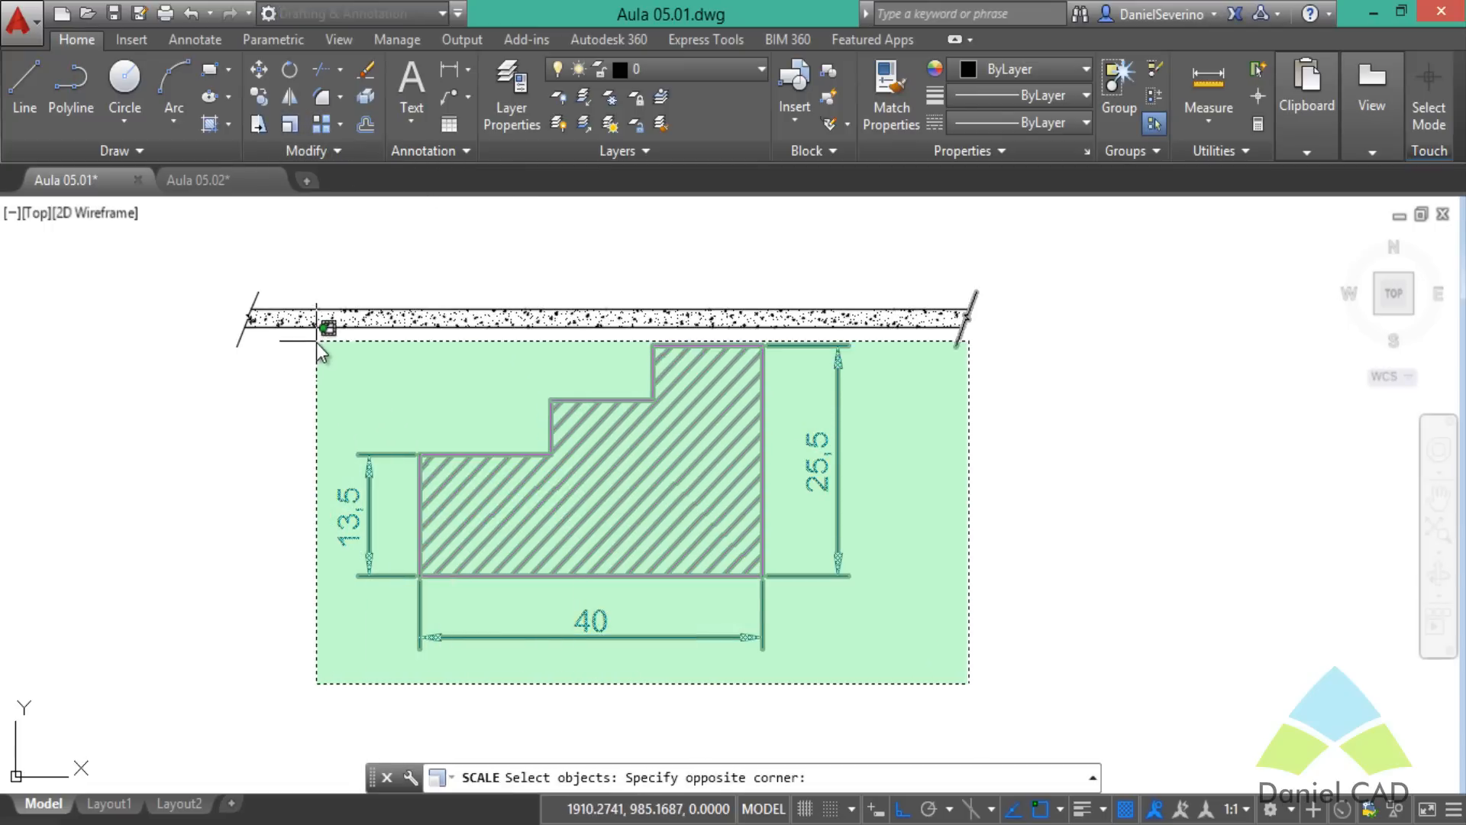
pyautogui.click(871, 406)
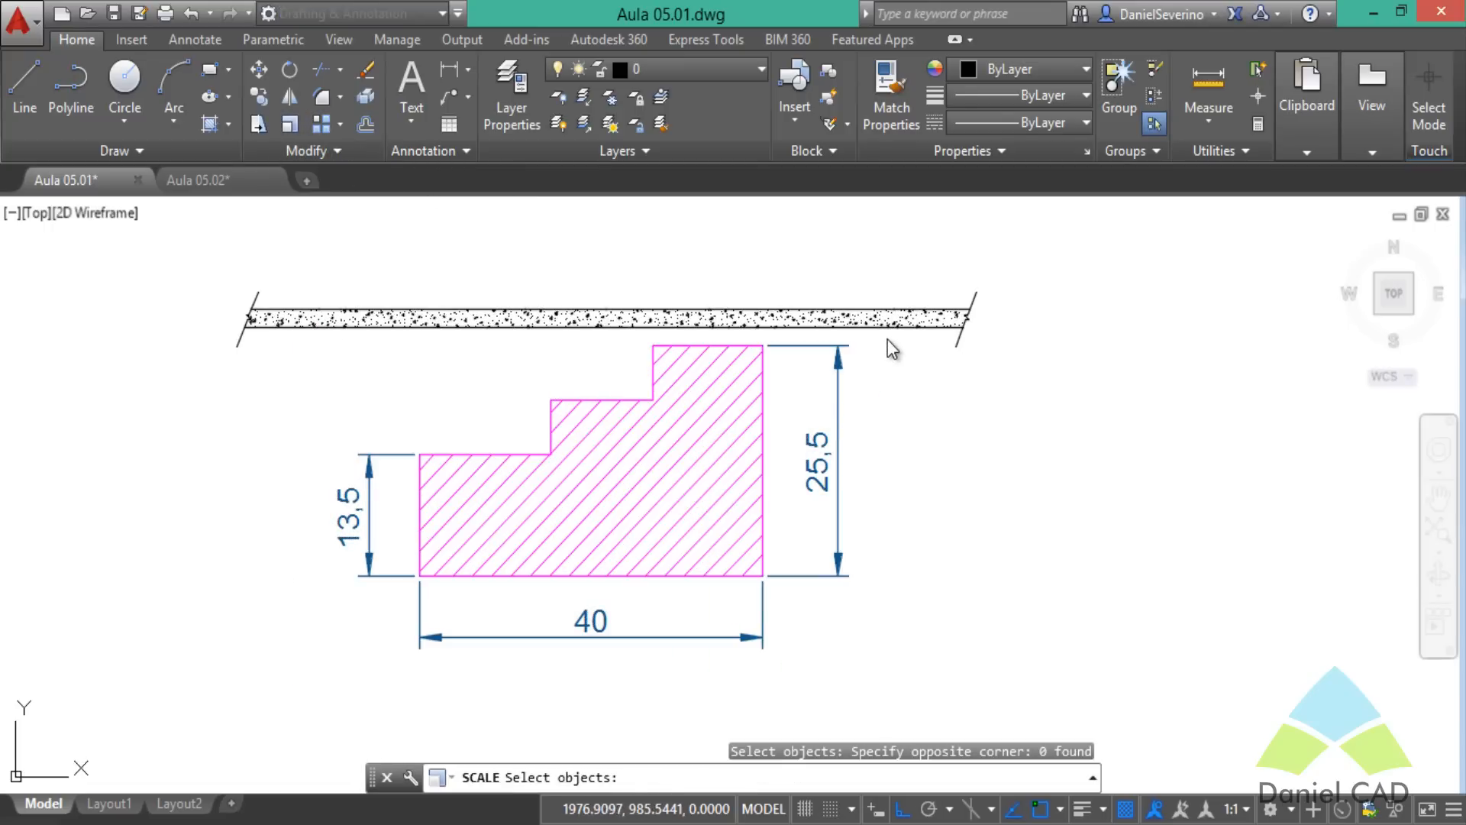
pyautogui.click(887, 338)
pyautogui.click(335, 690)
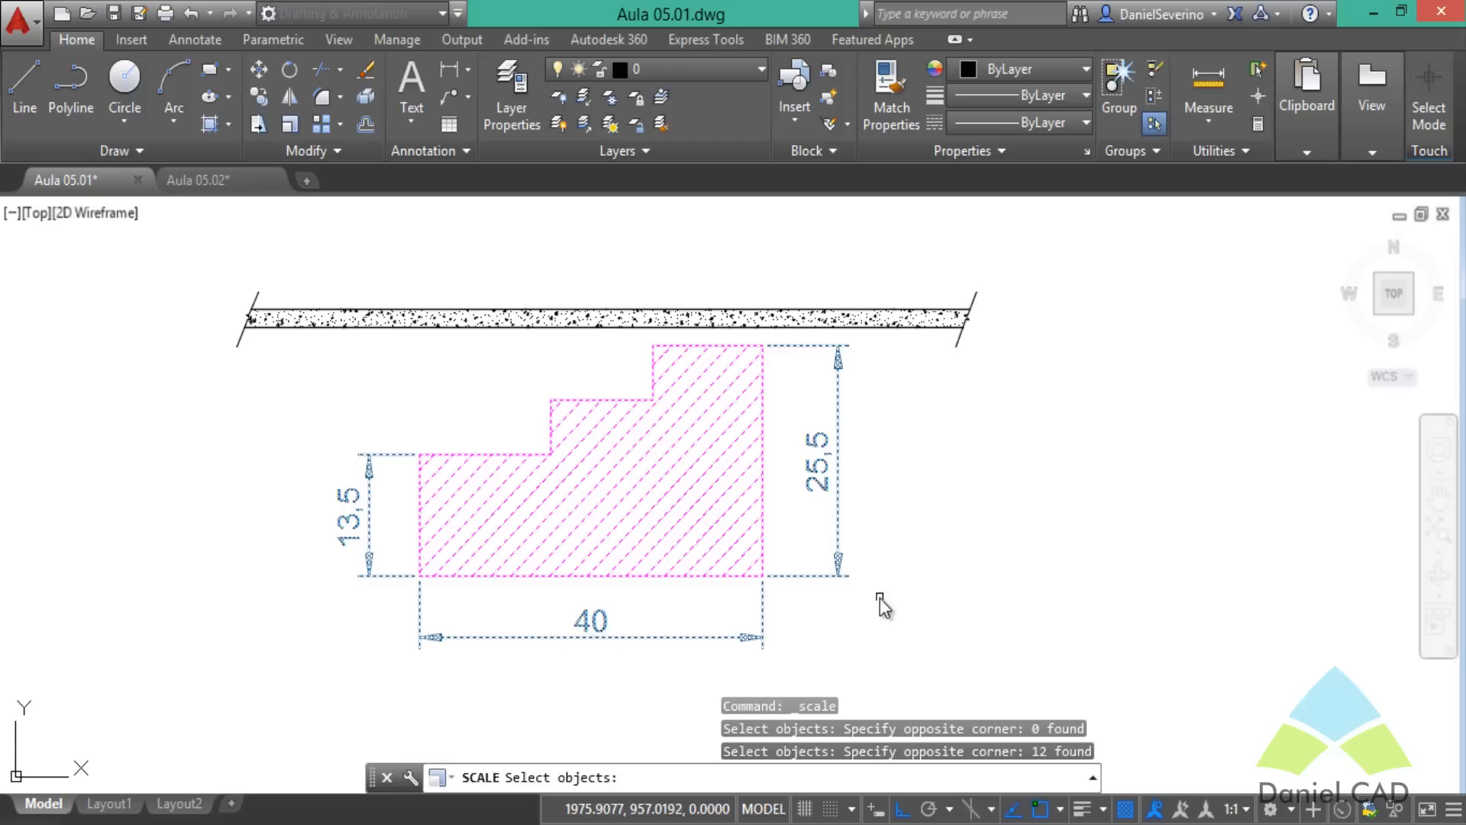
pyautogui.press('Return')
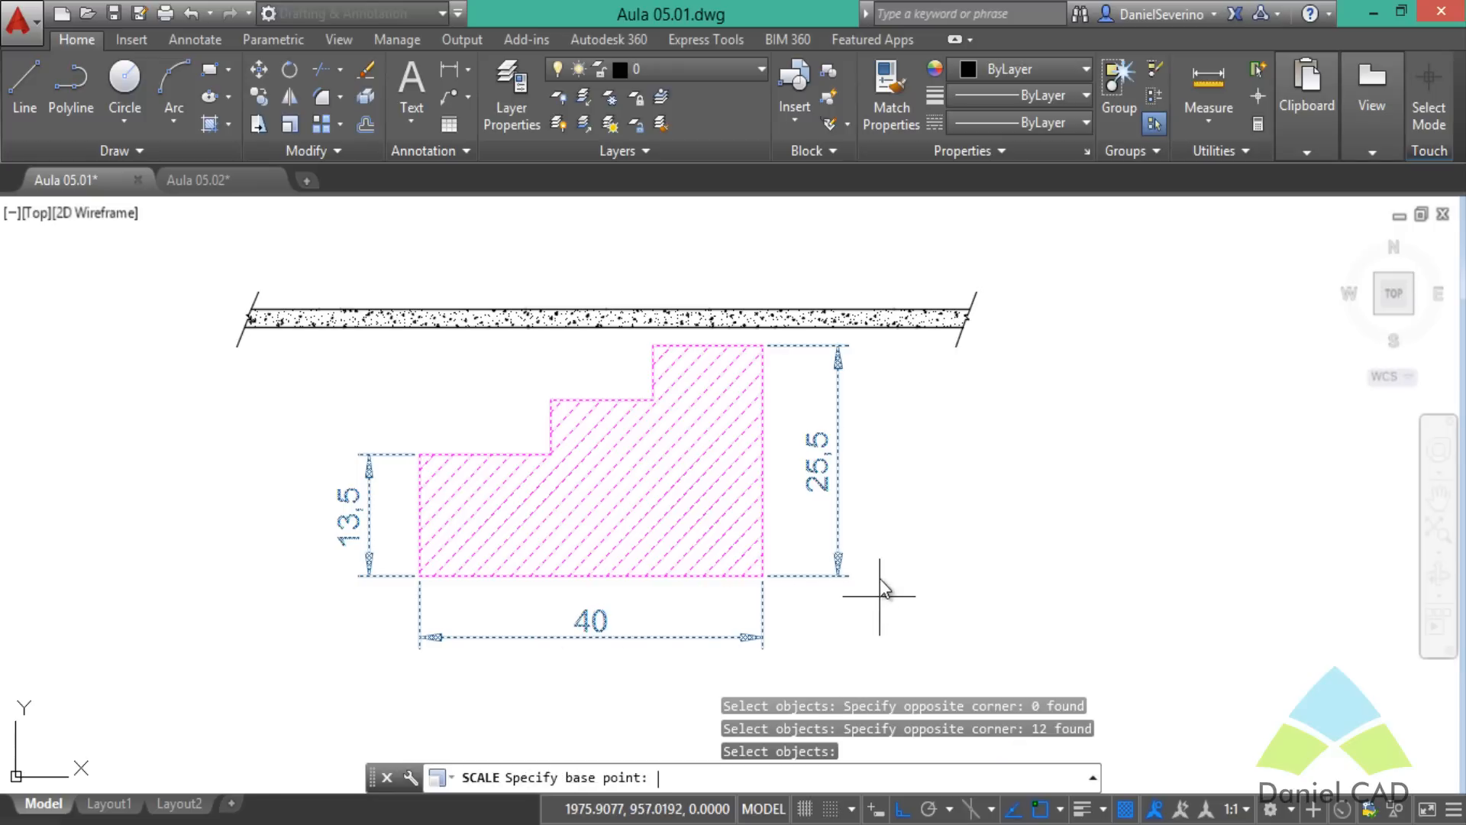
pyautogui.click(707, 347)
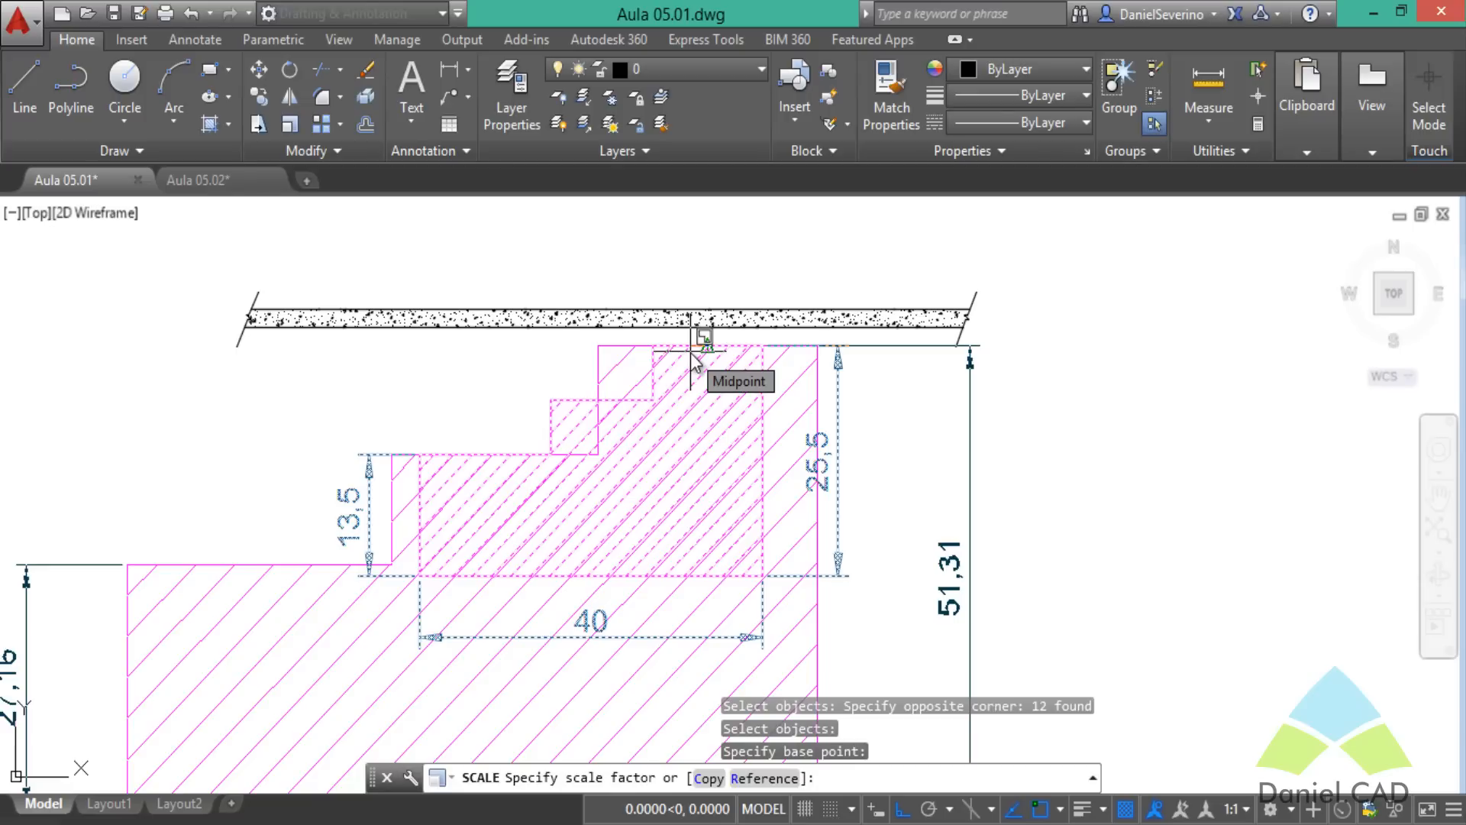
pyautogui.write('0.5')
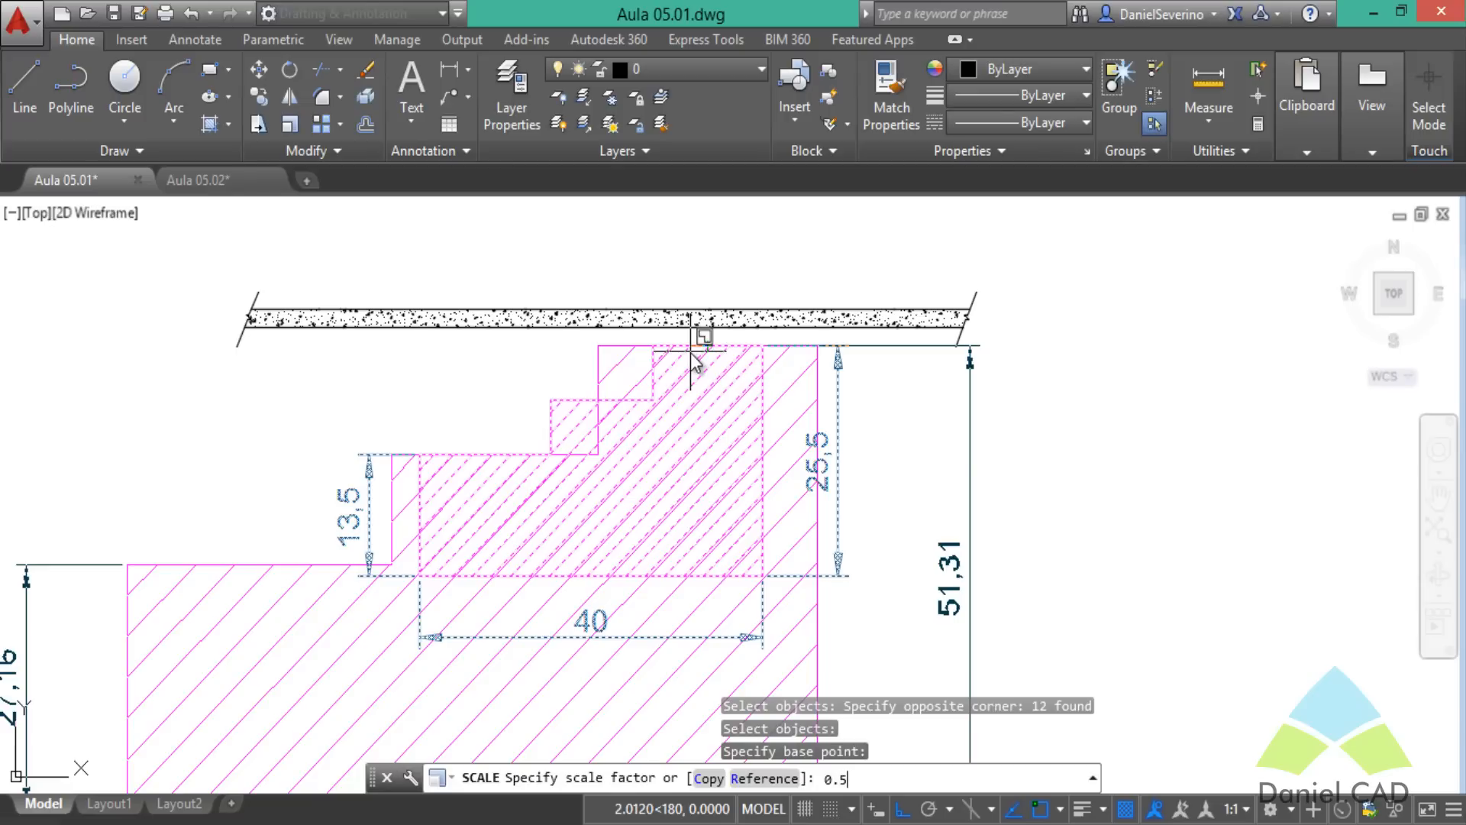
pyautogui.press('Return')
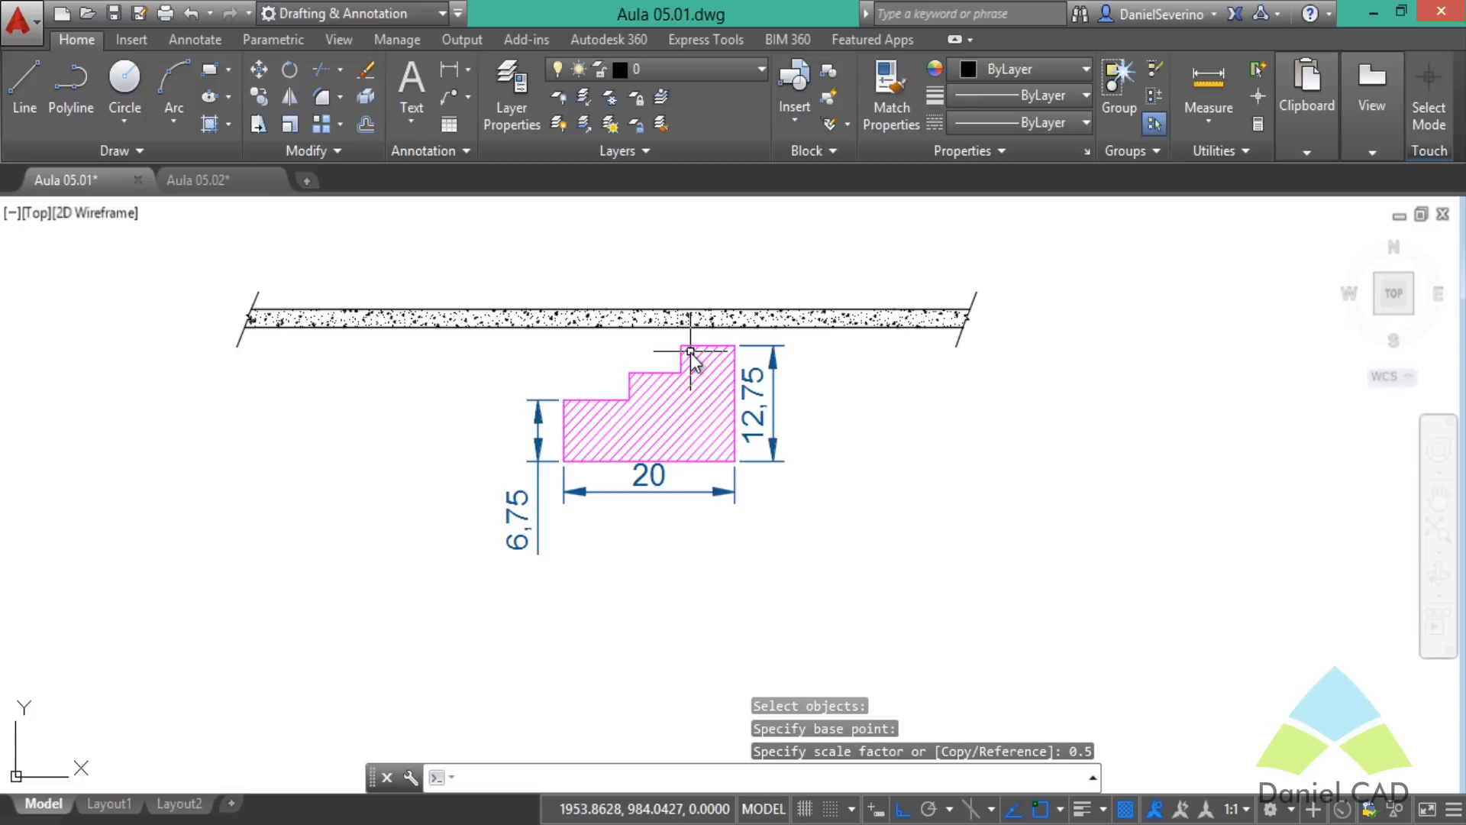
# Try scaling the magenta profile and its dimensions by a factor of 3 about the midpoint of its top edge.
pyautogui.write('sc')
pyautogui.press('Return')
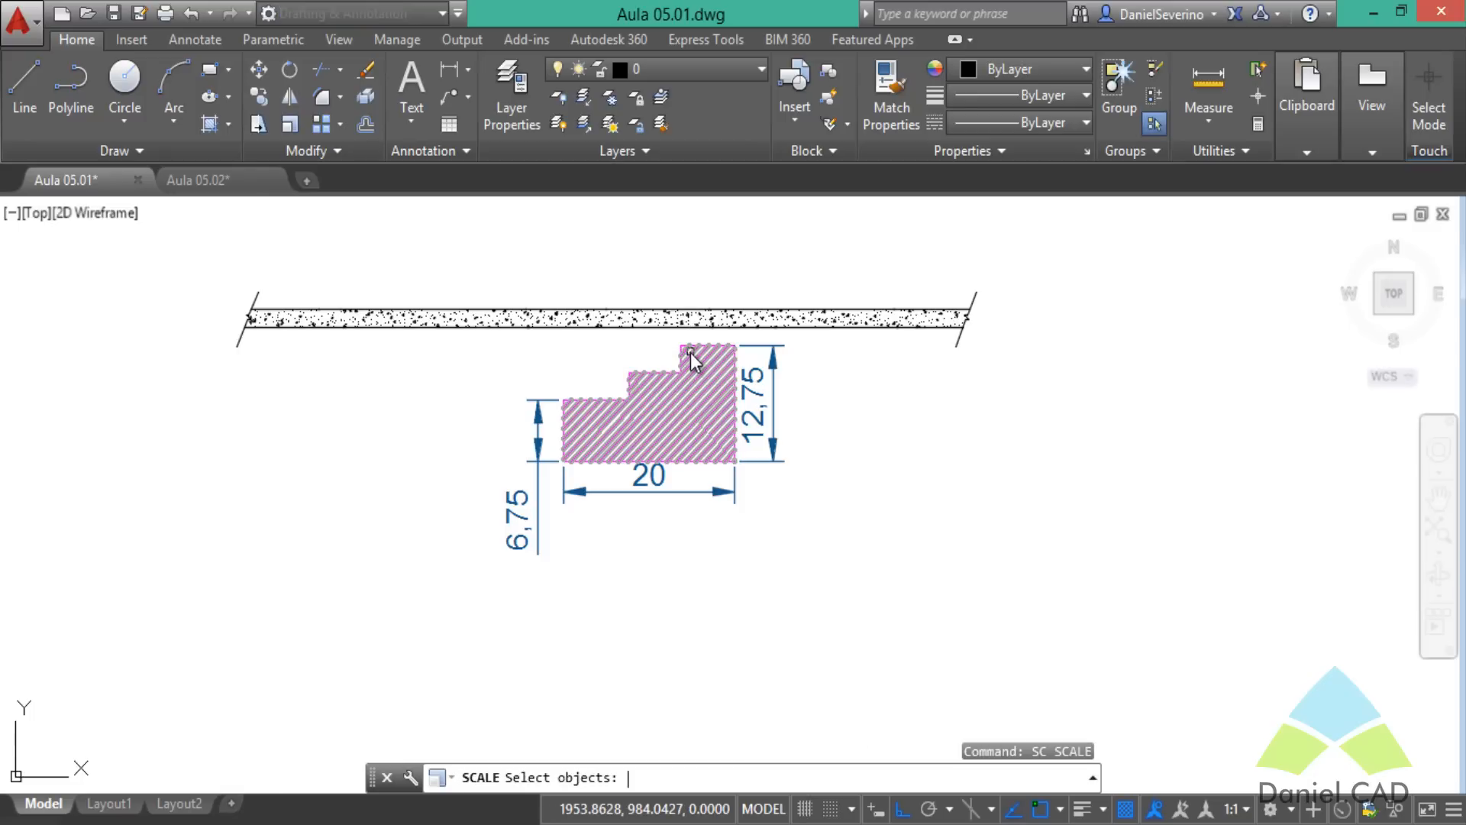
pyautogui.click(870, 585)
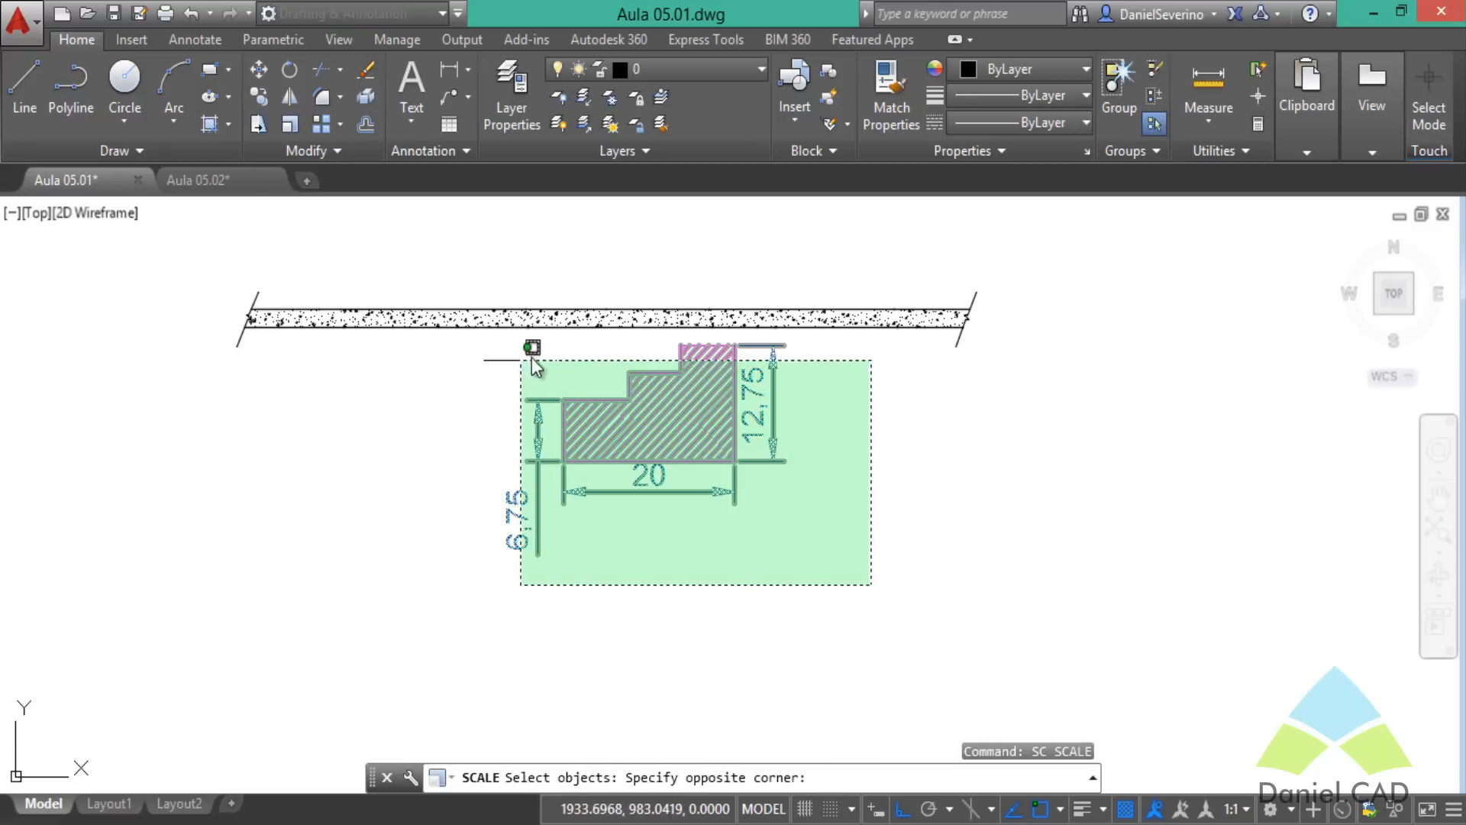
pyautogui.click(538, 344)
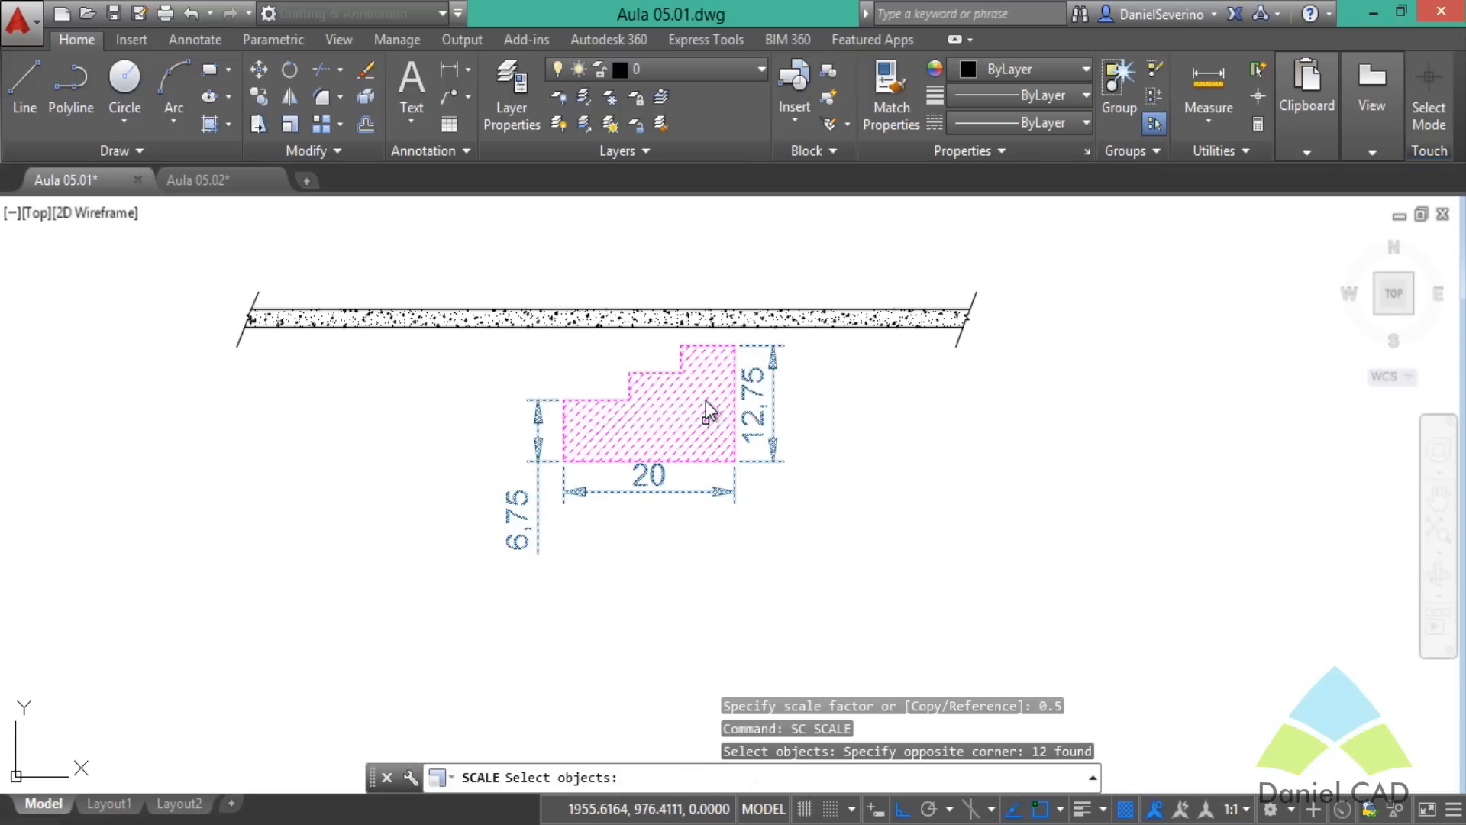
pyautogui.press('Return')
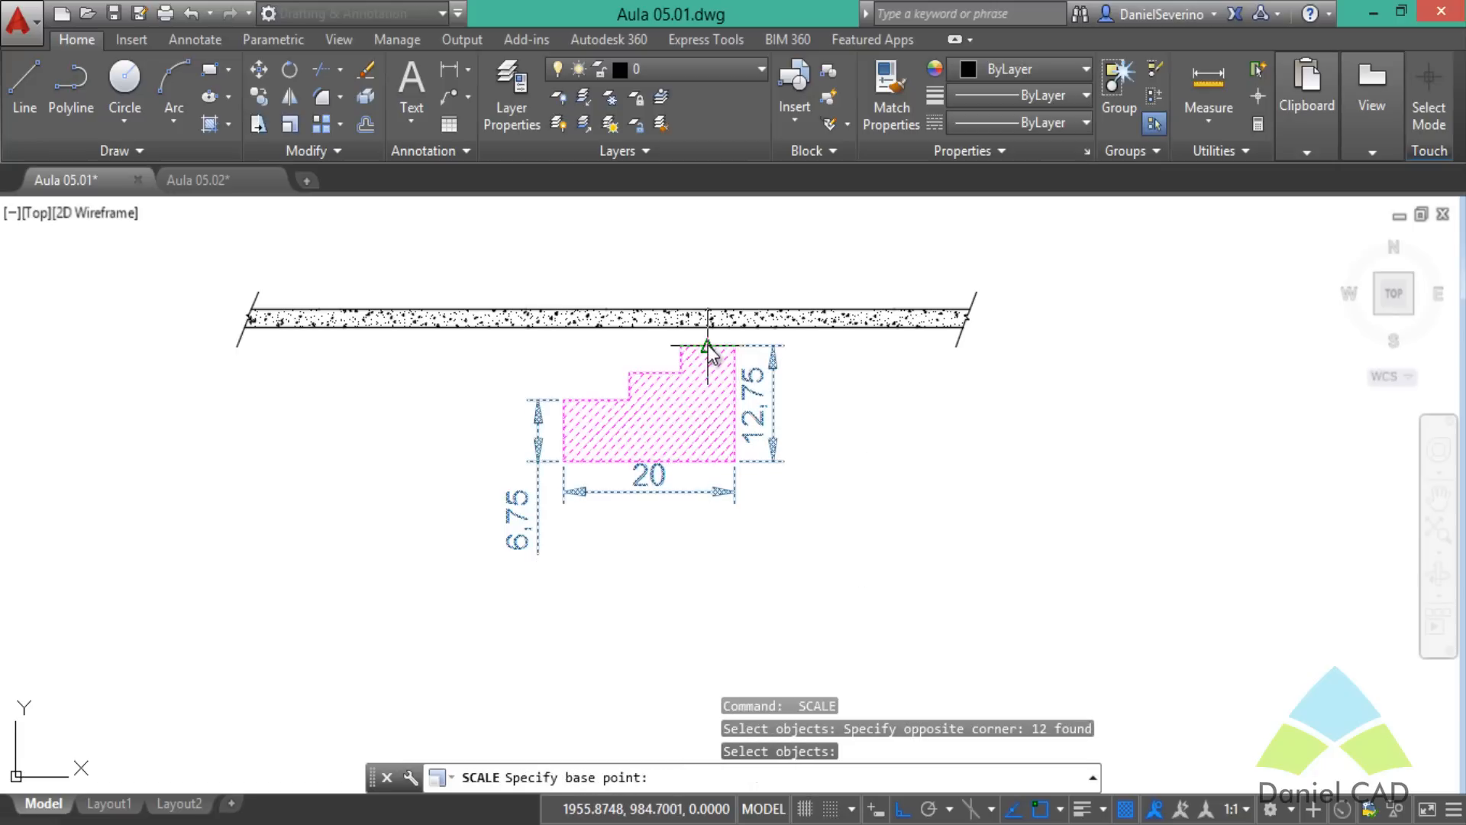
pyautogui.click(734, 346)
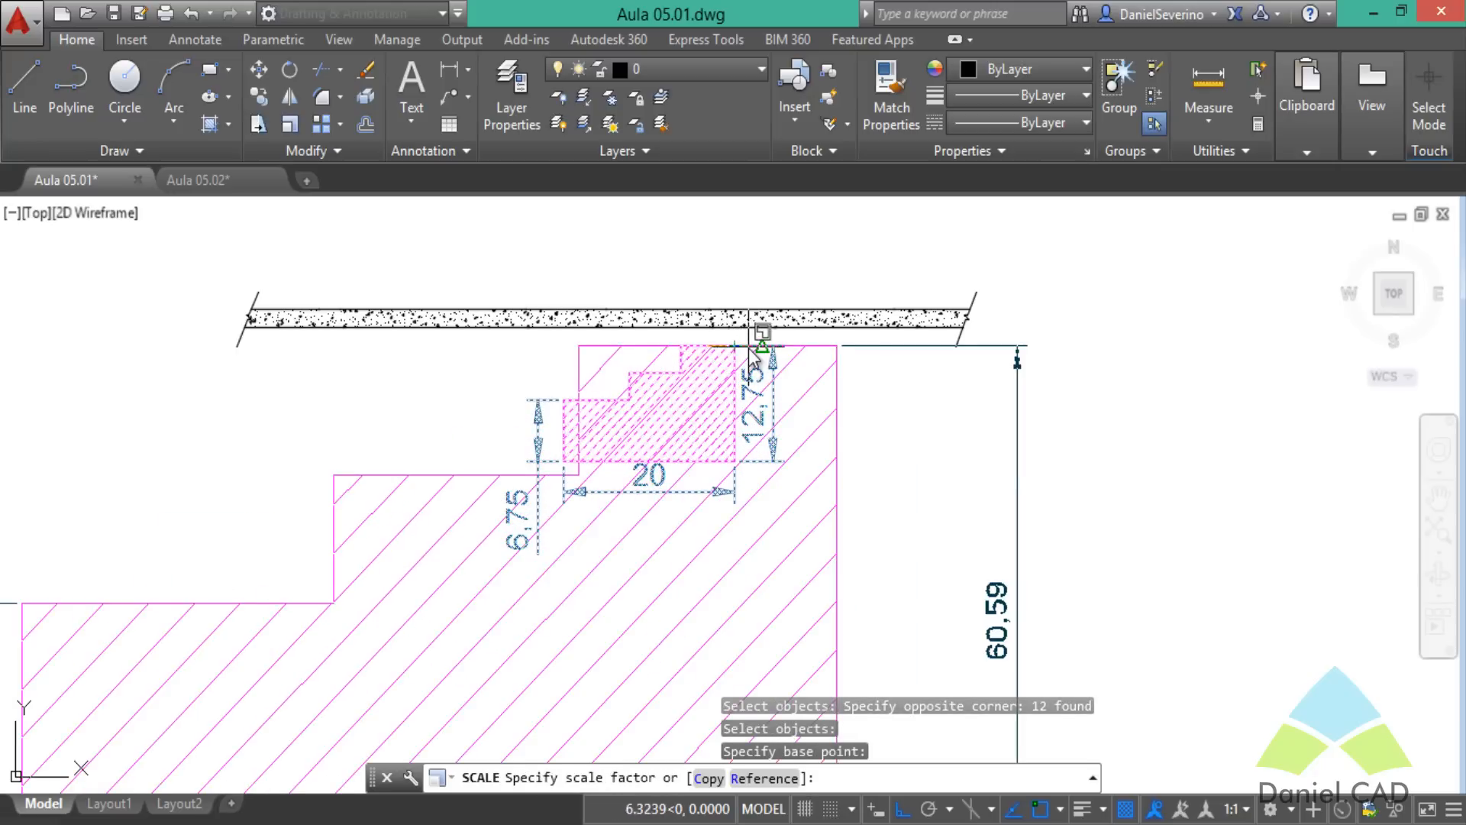
pyautogui.write('3')
pyautogui.press('Return')
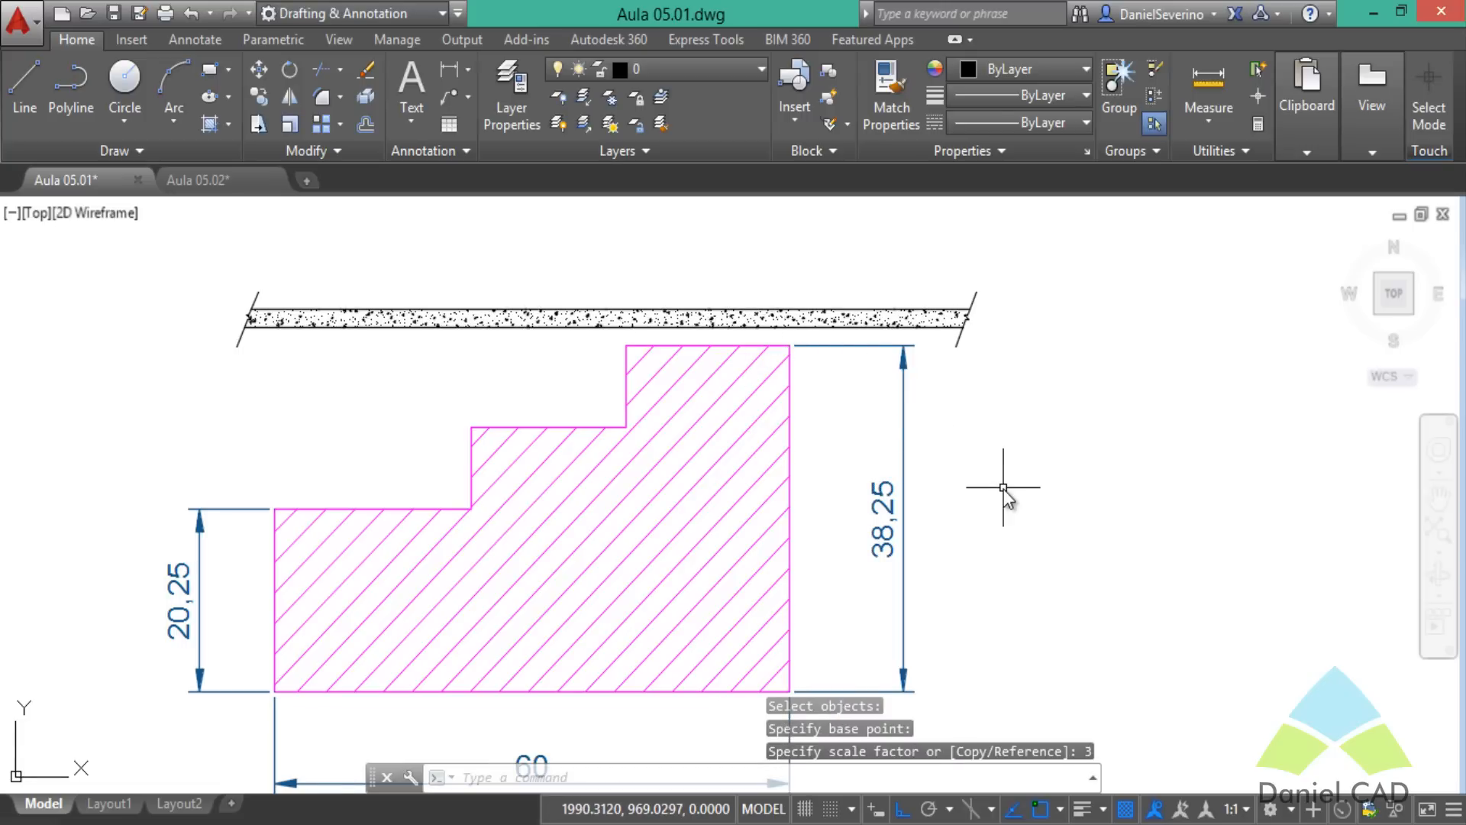
pyautogui.hotkey('ctrl', 'z')
# Scale the magenta profile and its dimensions by a factor of 3 about the midpoint of its bottom edge.
pyautogui.write('sc')
pyautogui.press('Return')
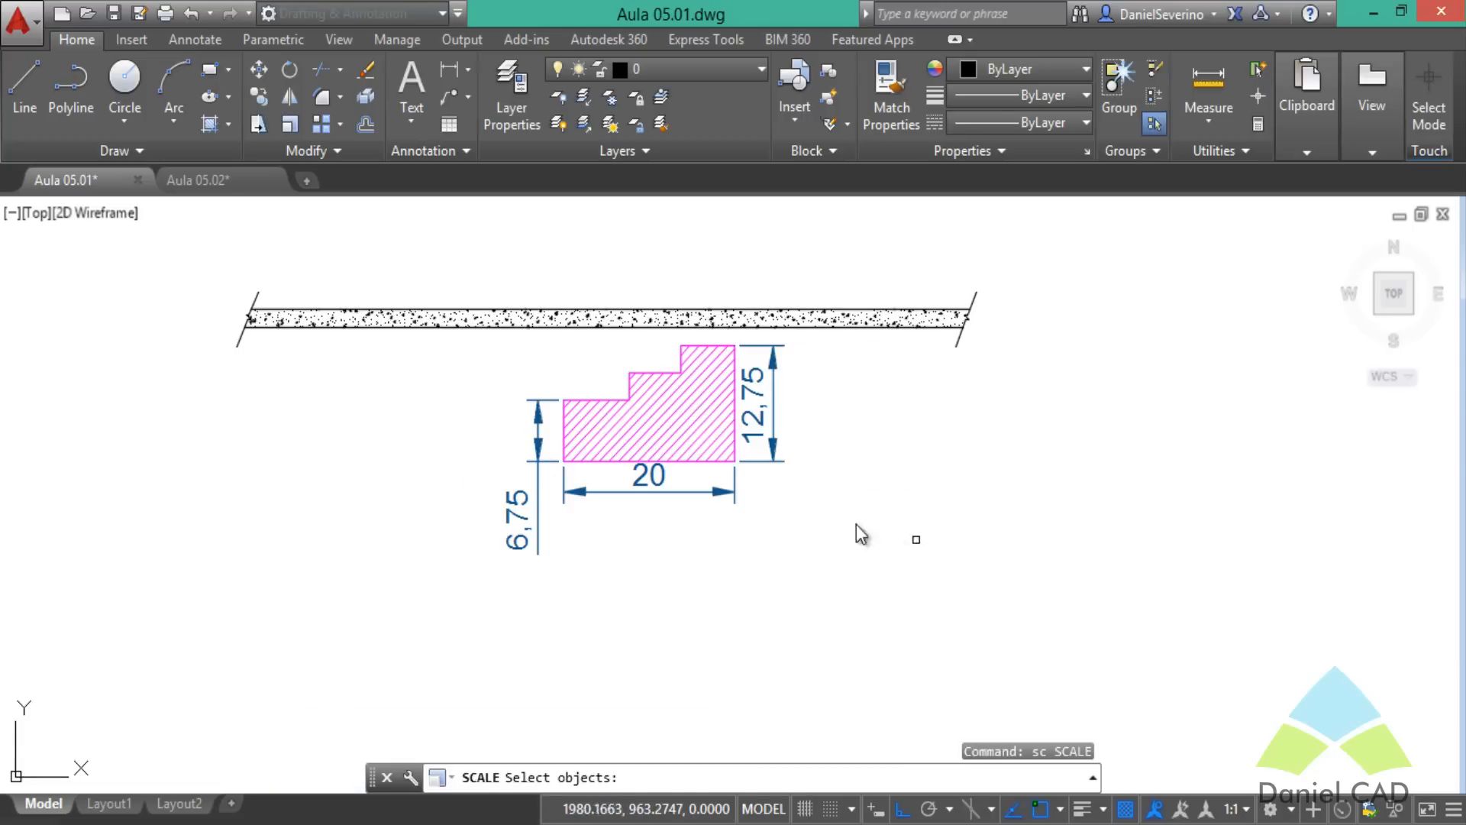
pyautogui.click(916, 539)
pyautogui.click(479, 342)
pyautogui.press('Return')
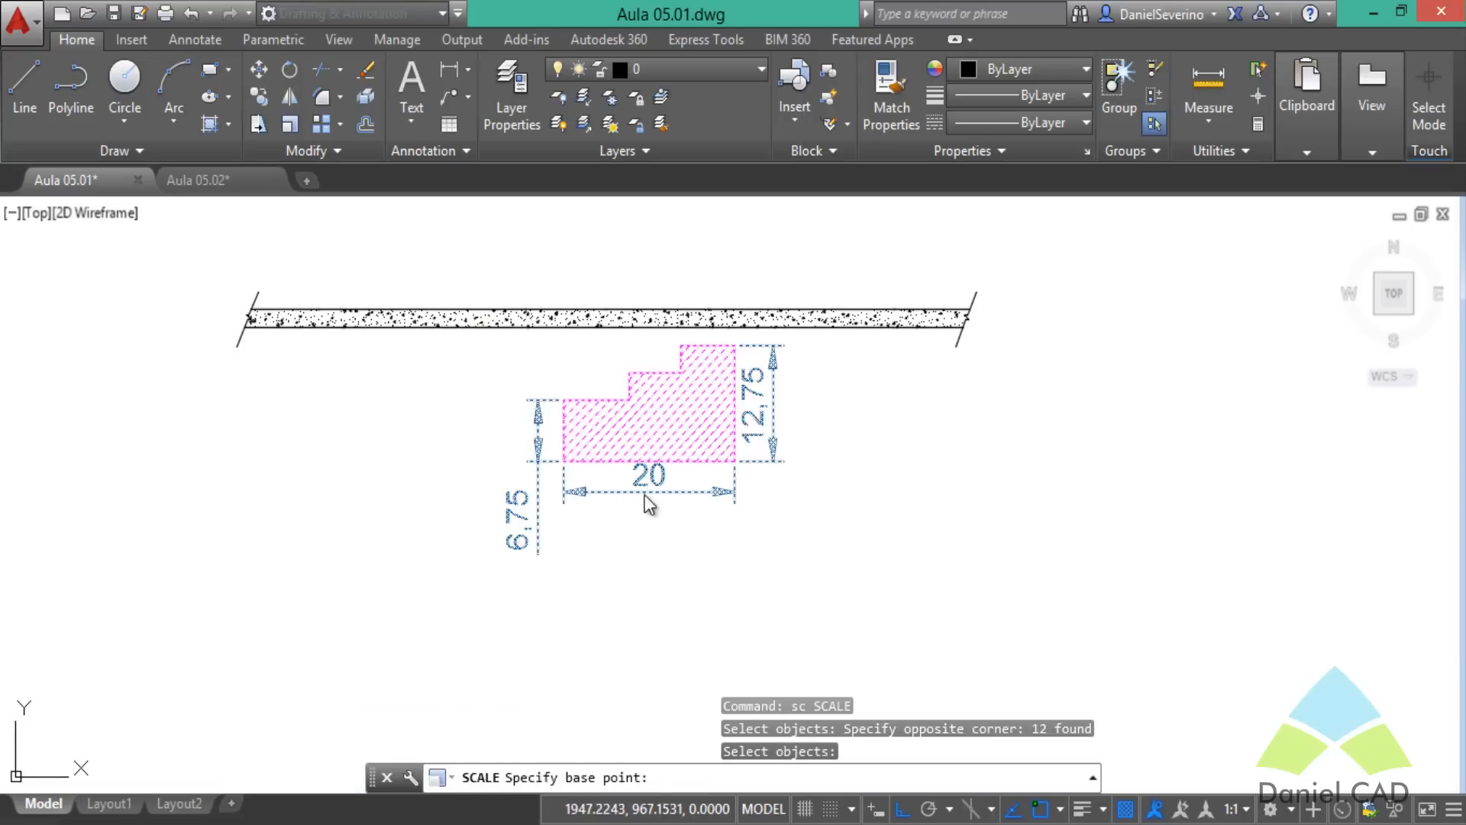
pyautogui.click(646, 463)
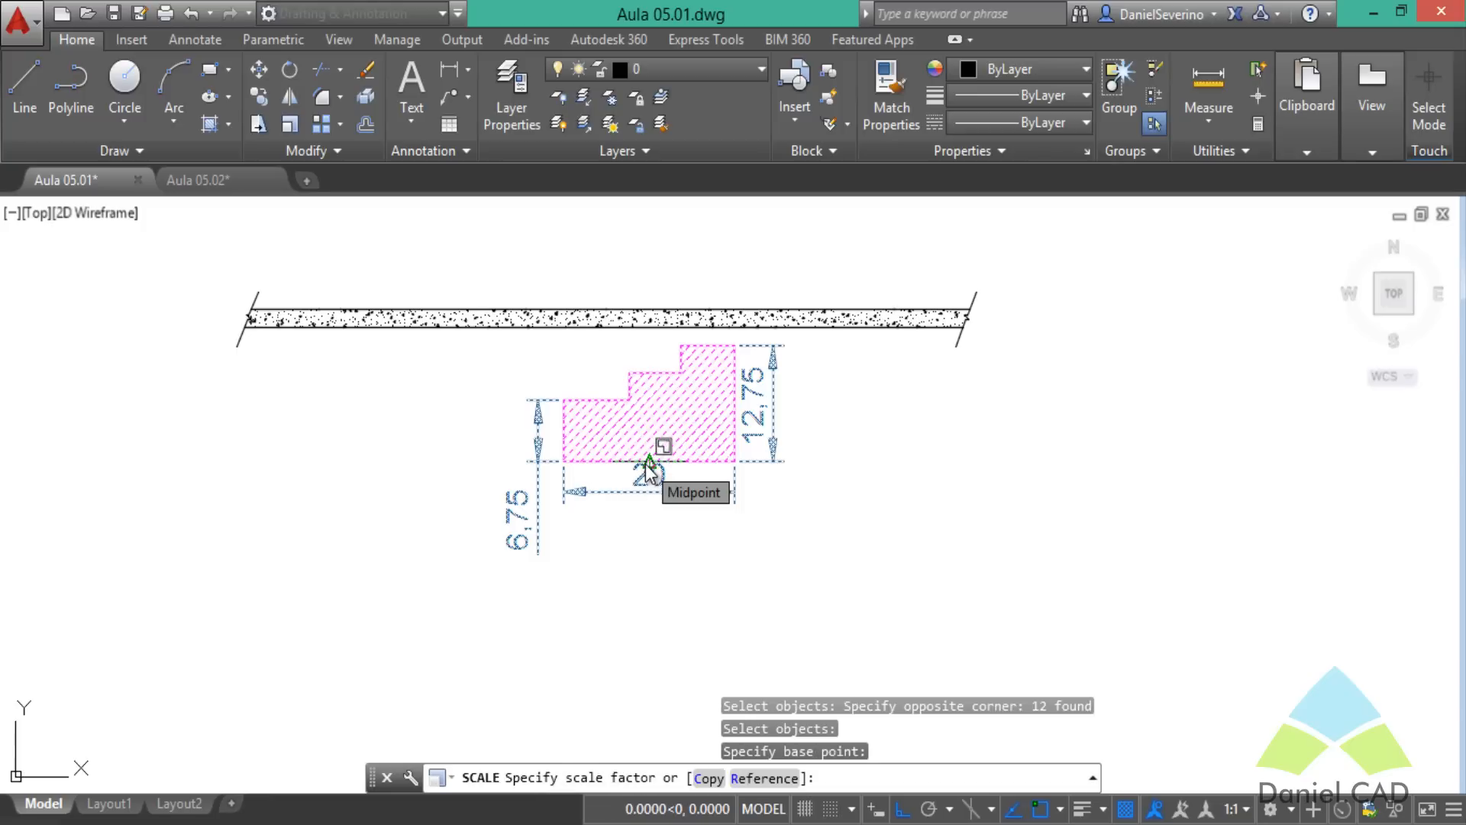
pyautogui.write('3')
pyautogui.press('Return')
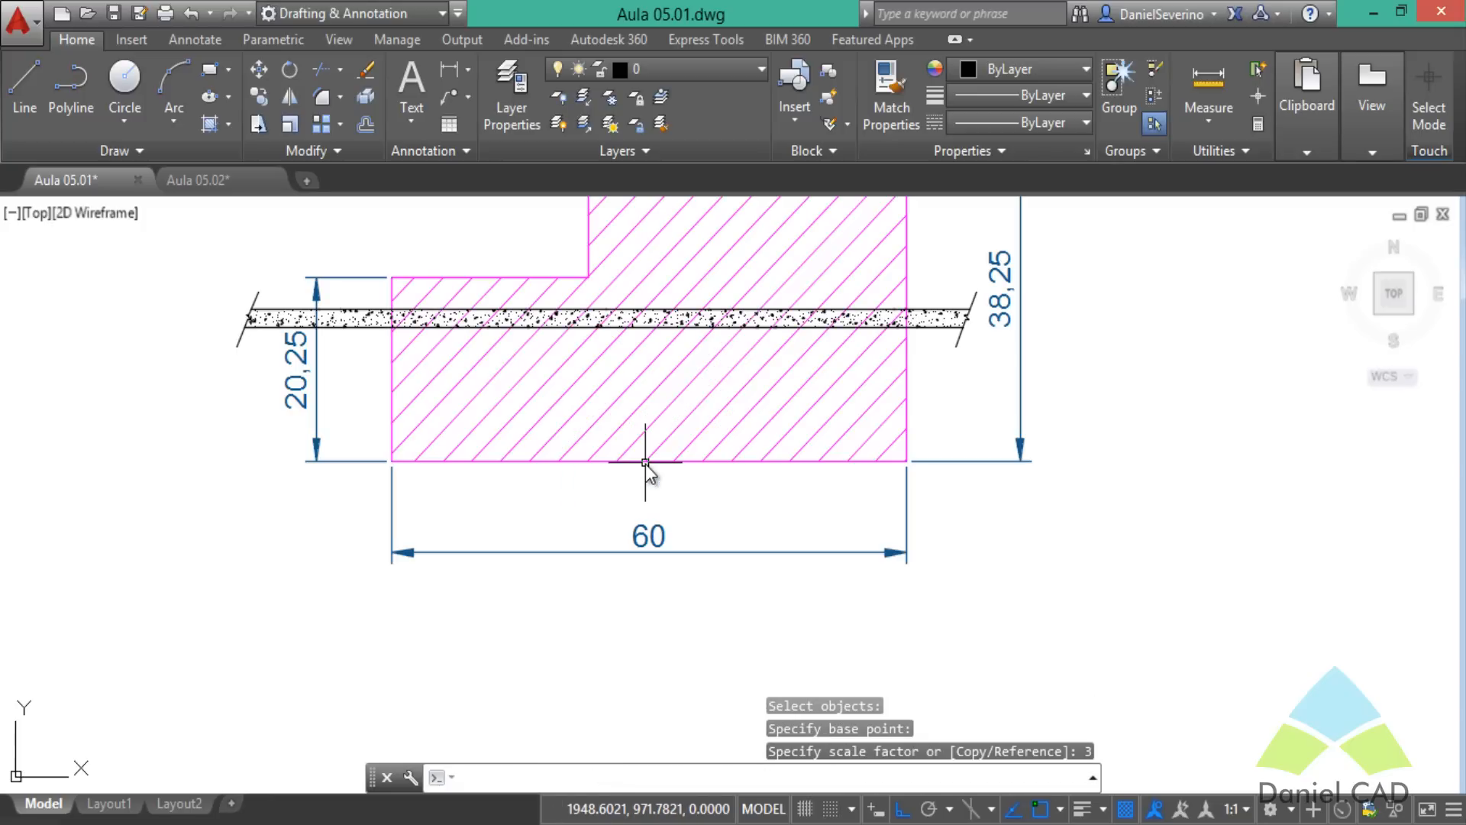
pyautogui.moveTo(801, 451)
pyautogui.mouseDown(button='middle')
pyautogui.moveTo(721, 521)
pyautogui.moveTo(649, 651)
pyautogui.mouseUp(button='middle')
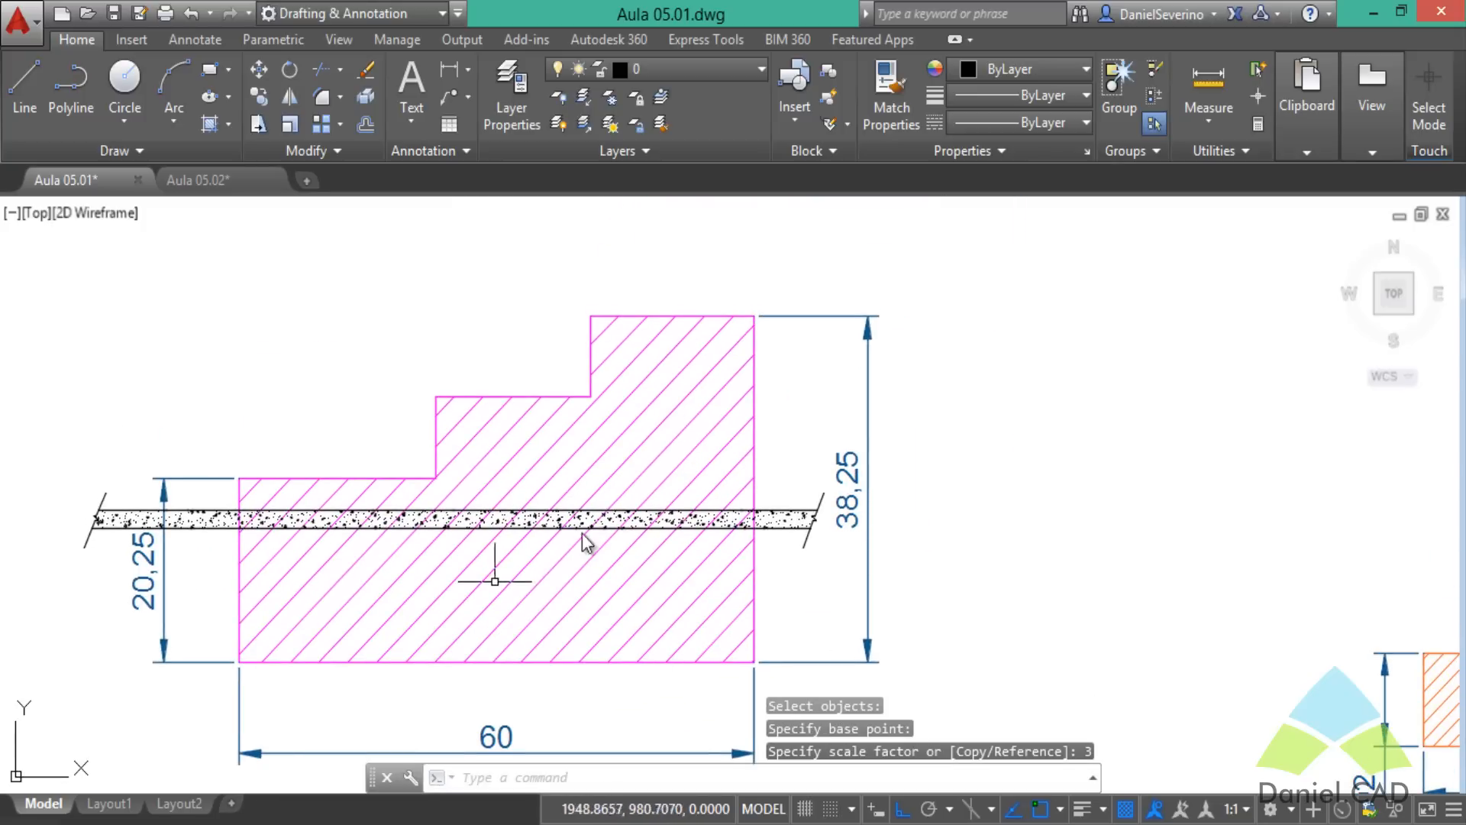
pyautogui.click(504, 585)
pyautogui.press('Escape')
pyautogui.moveTo(1038, 652); pyautogui.dragTo(1061, 623, button='middle')
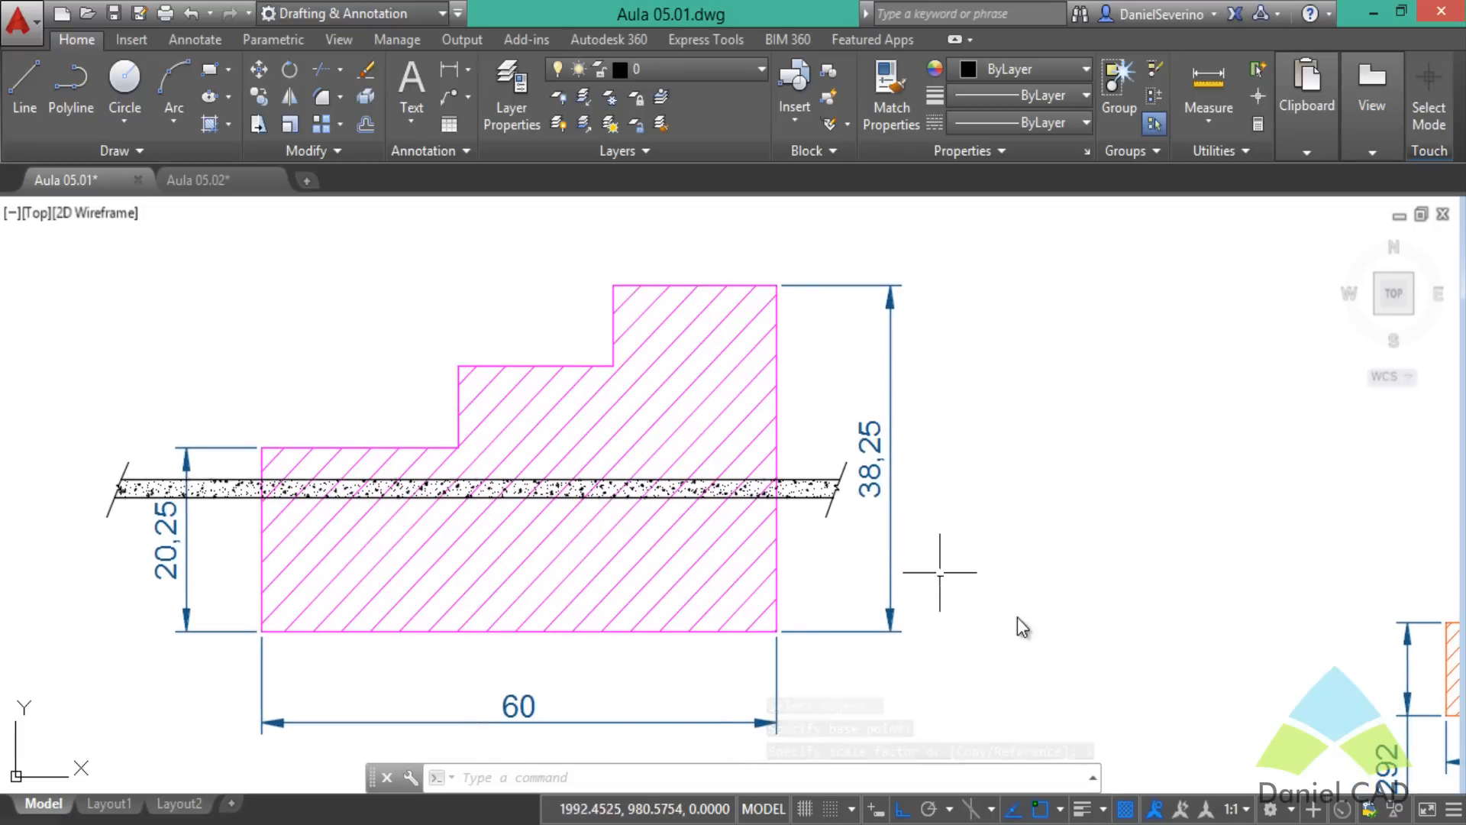
# Select the orange hatched profile with its dimensions for the Scale command and set its lower-left corner as the base point.
pyautogui.moveTo(1254, 675)
pyautogui.mouseDown(button='middle')
pyautogui.moveTo(550, 510)
pyautogui.moveTo(259, 422)
pyautogui.mouseUp(button='middle')
pyautogui.moveTo(370, 505); pyautogui.dragTo(359, 461, button='middle')
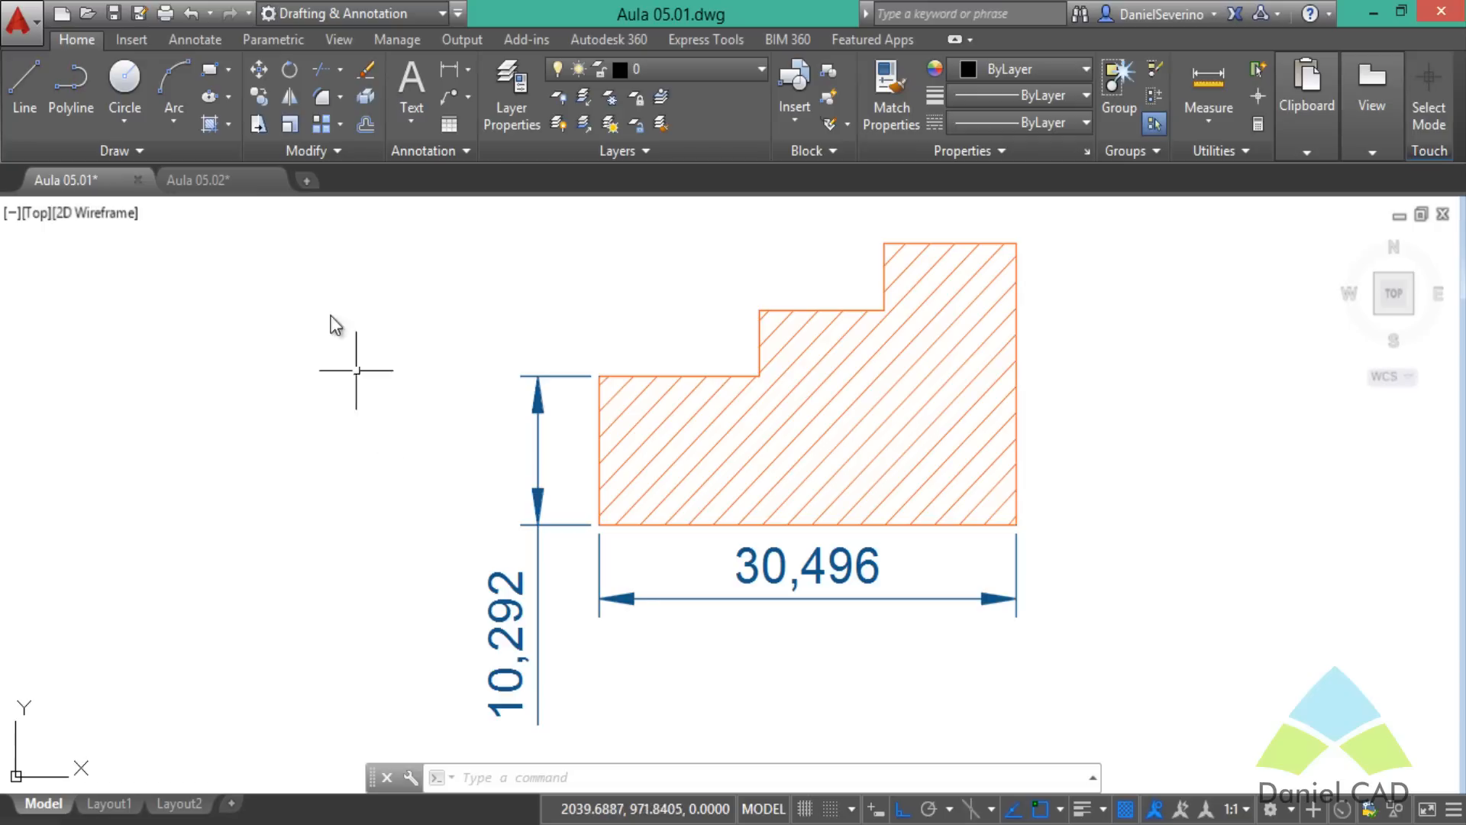
pyautogui.click(291, 125)
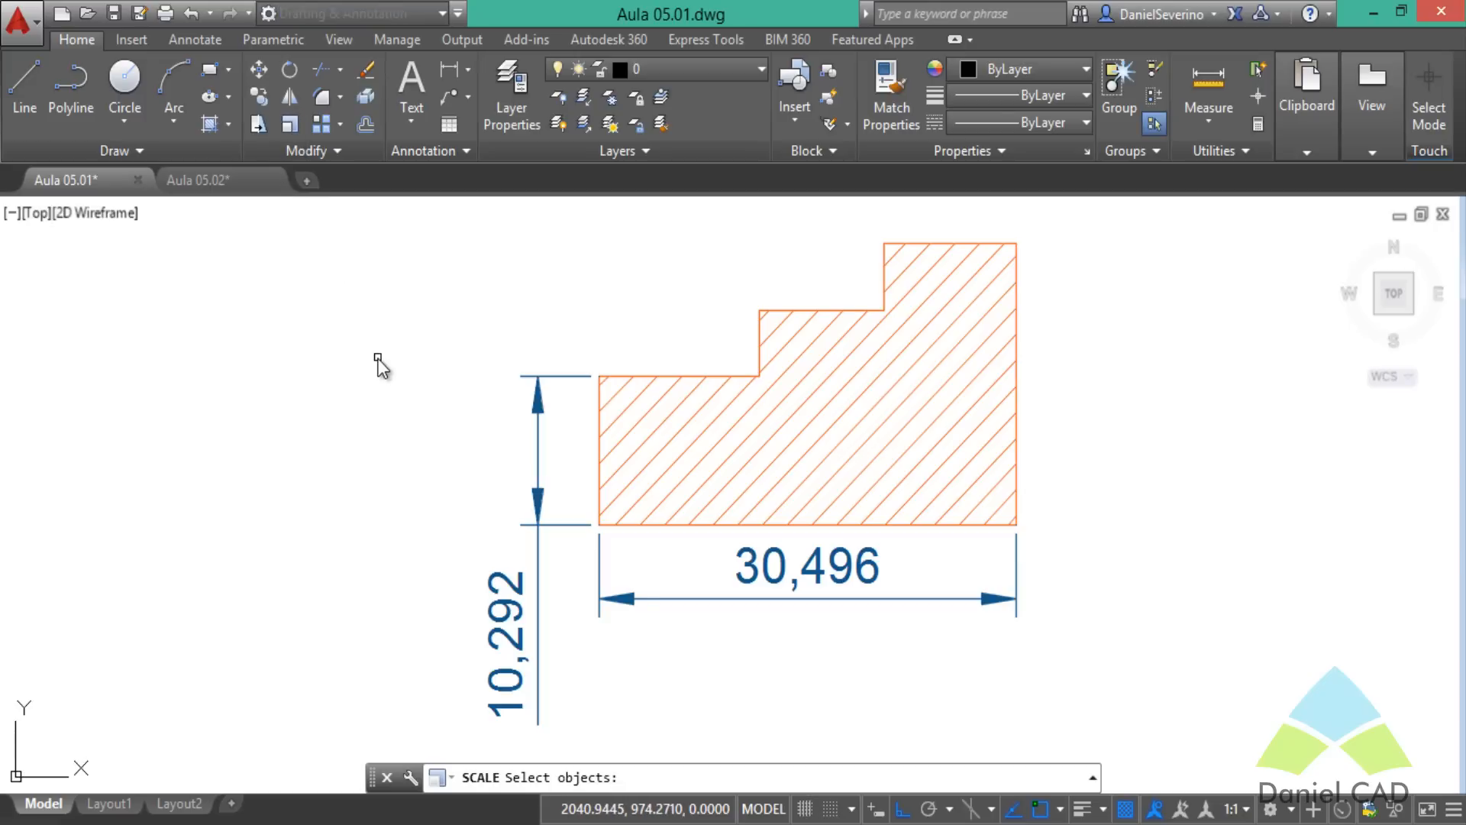
pyautogui.click(1121, 215)
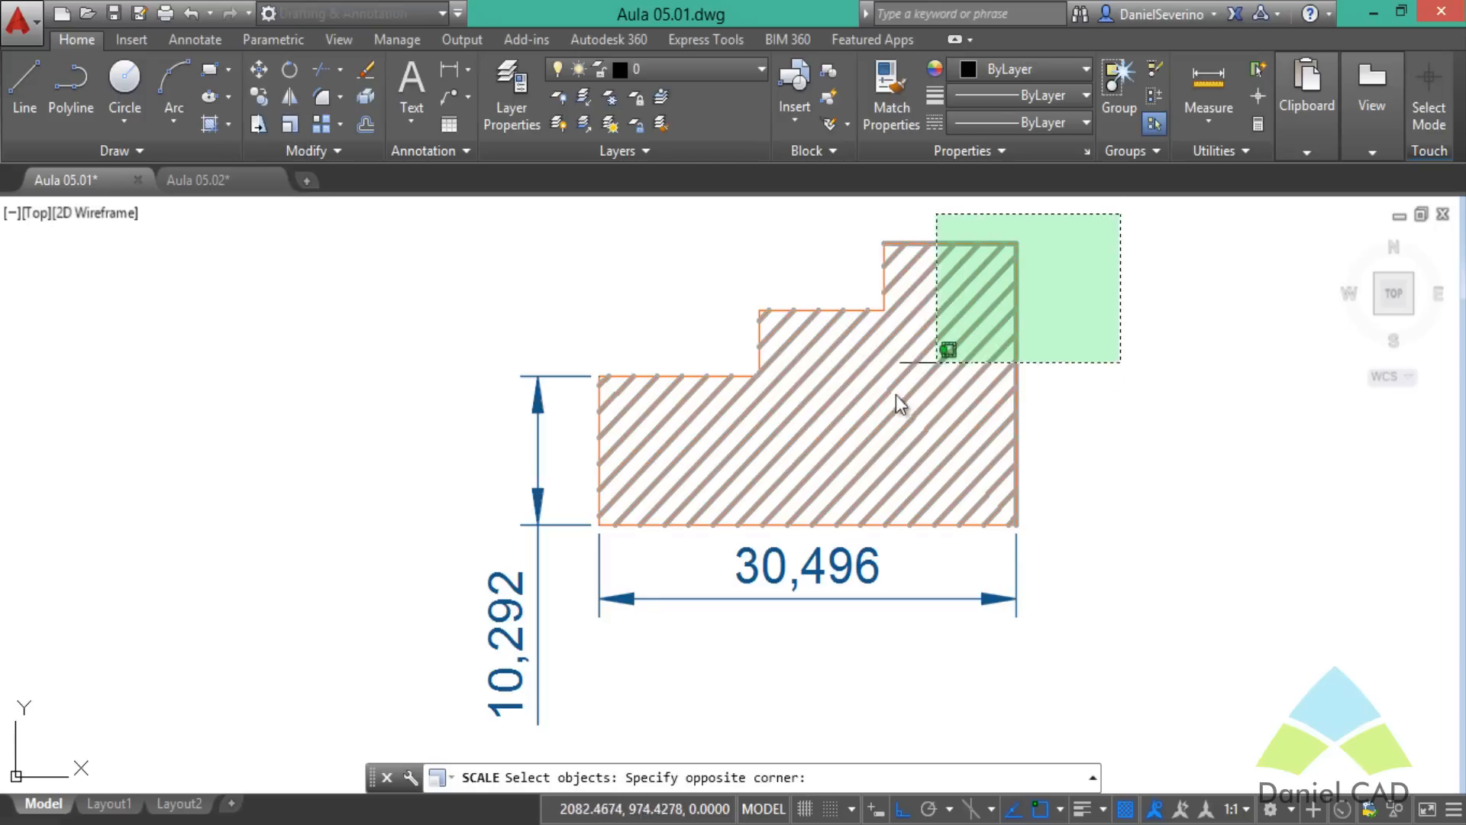
pyautogui.click(447, 679)
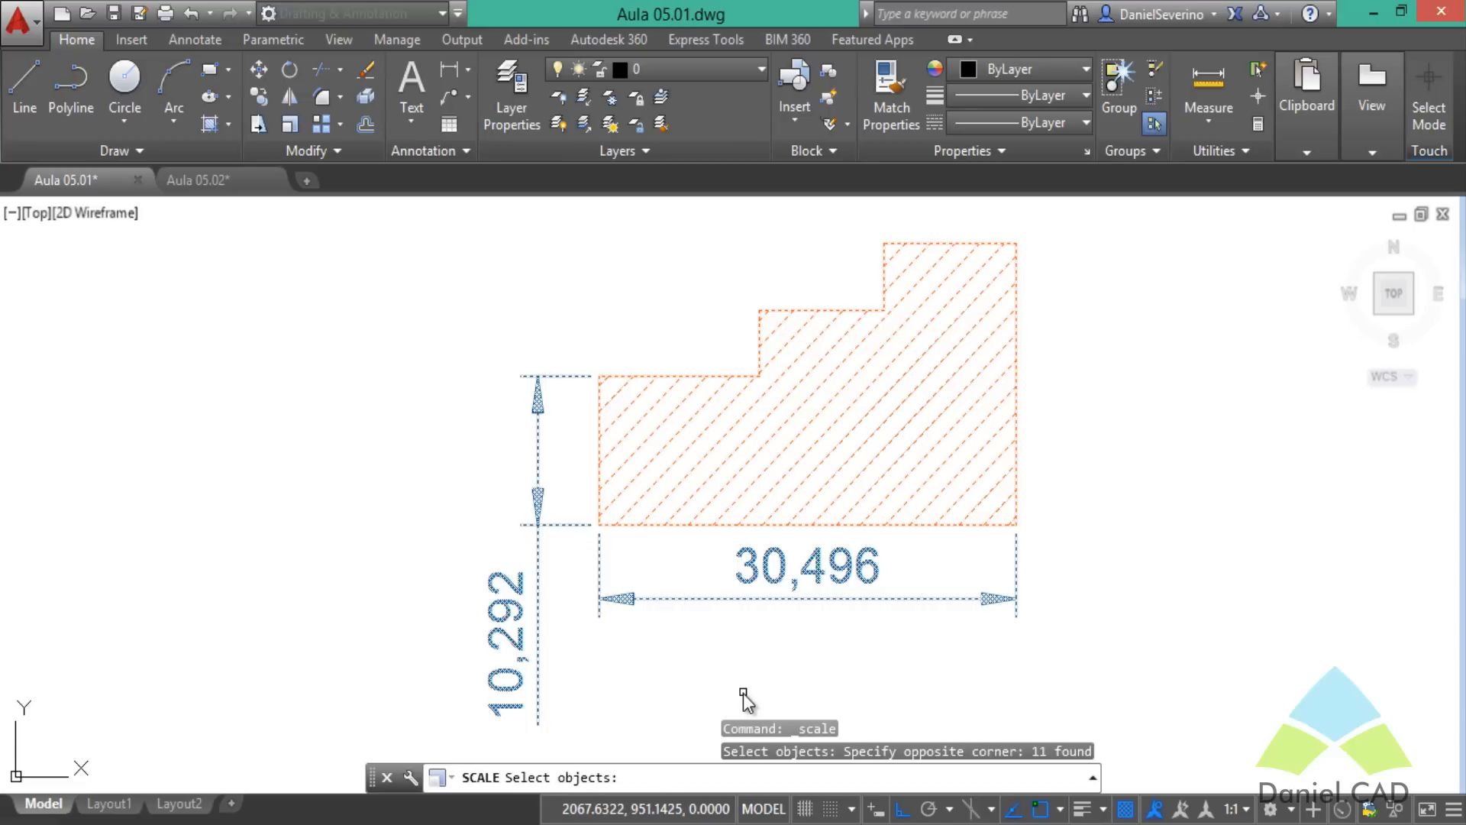
pyautogui.press('Return')
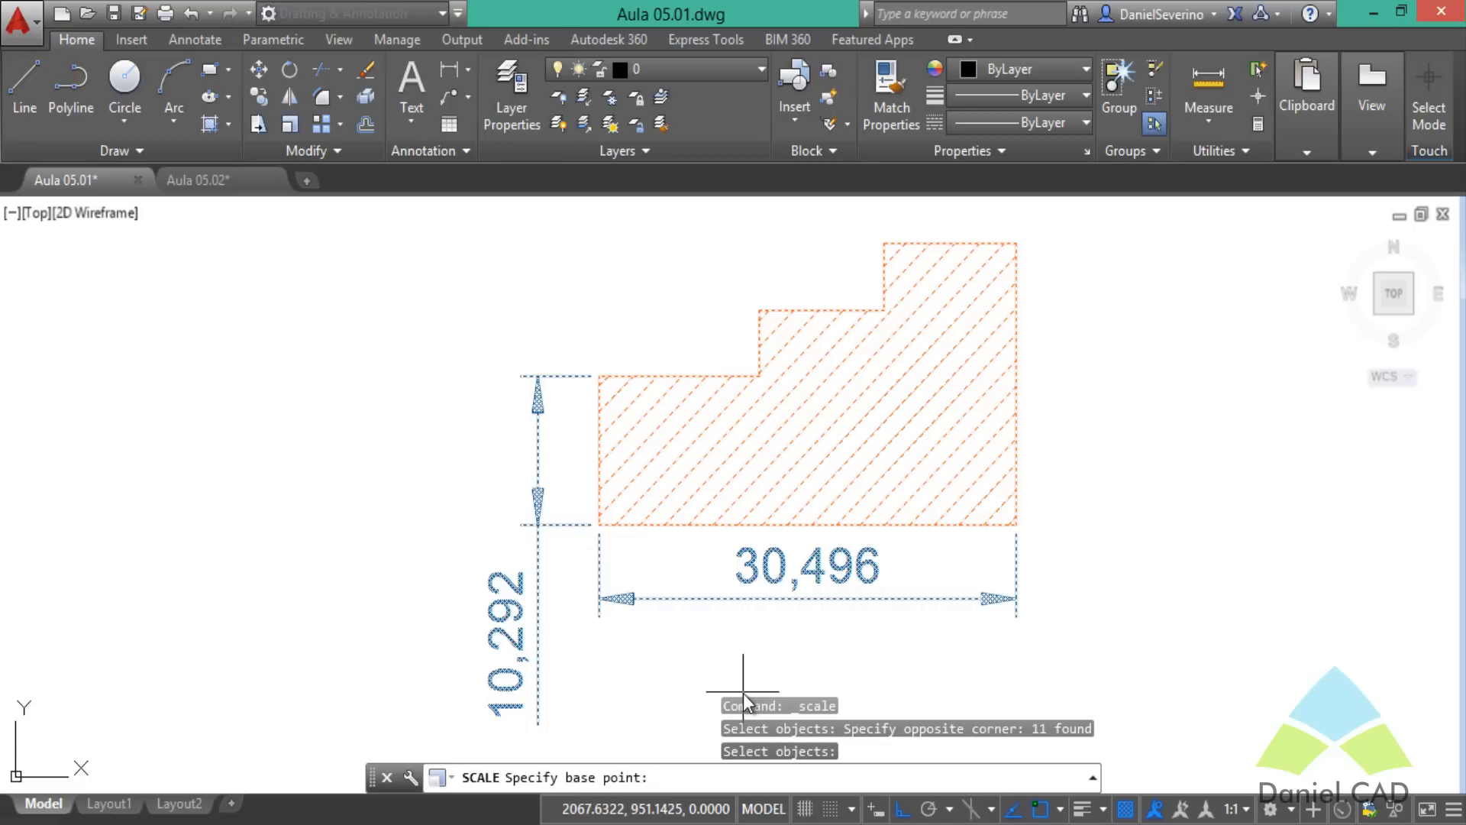
pyautogui.click(599, 525)
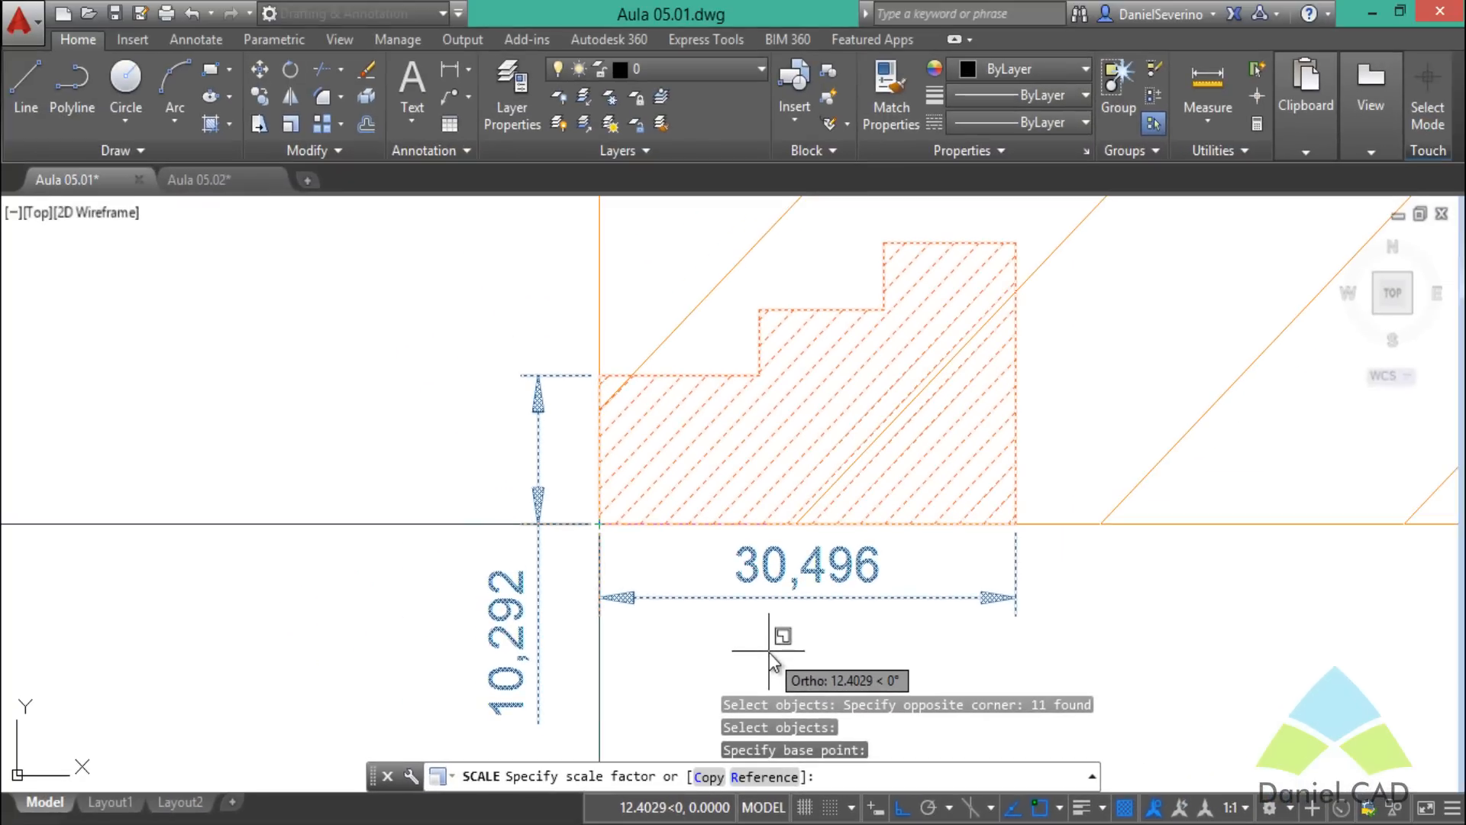
# Use the Reference option and define the reference length along the orange profile's bottom edge, from its lower-left to its lower-right corner.
pyautogui.write('r')
pyautogui.press('Return')
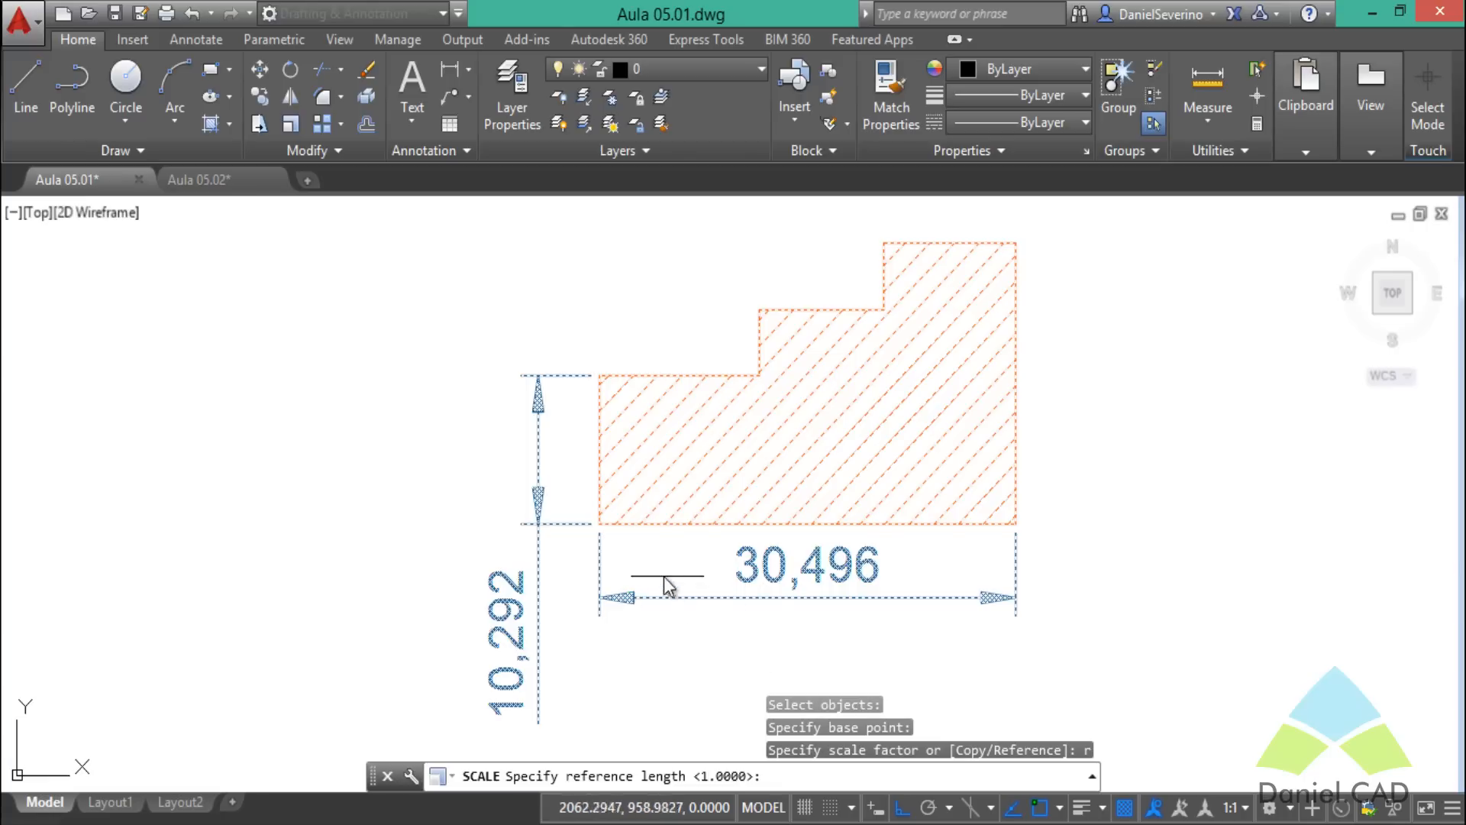
pyautogui.scroll(6, 623, 551)
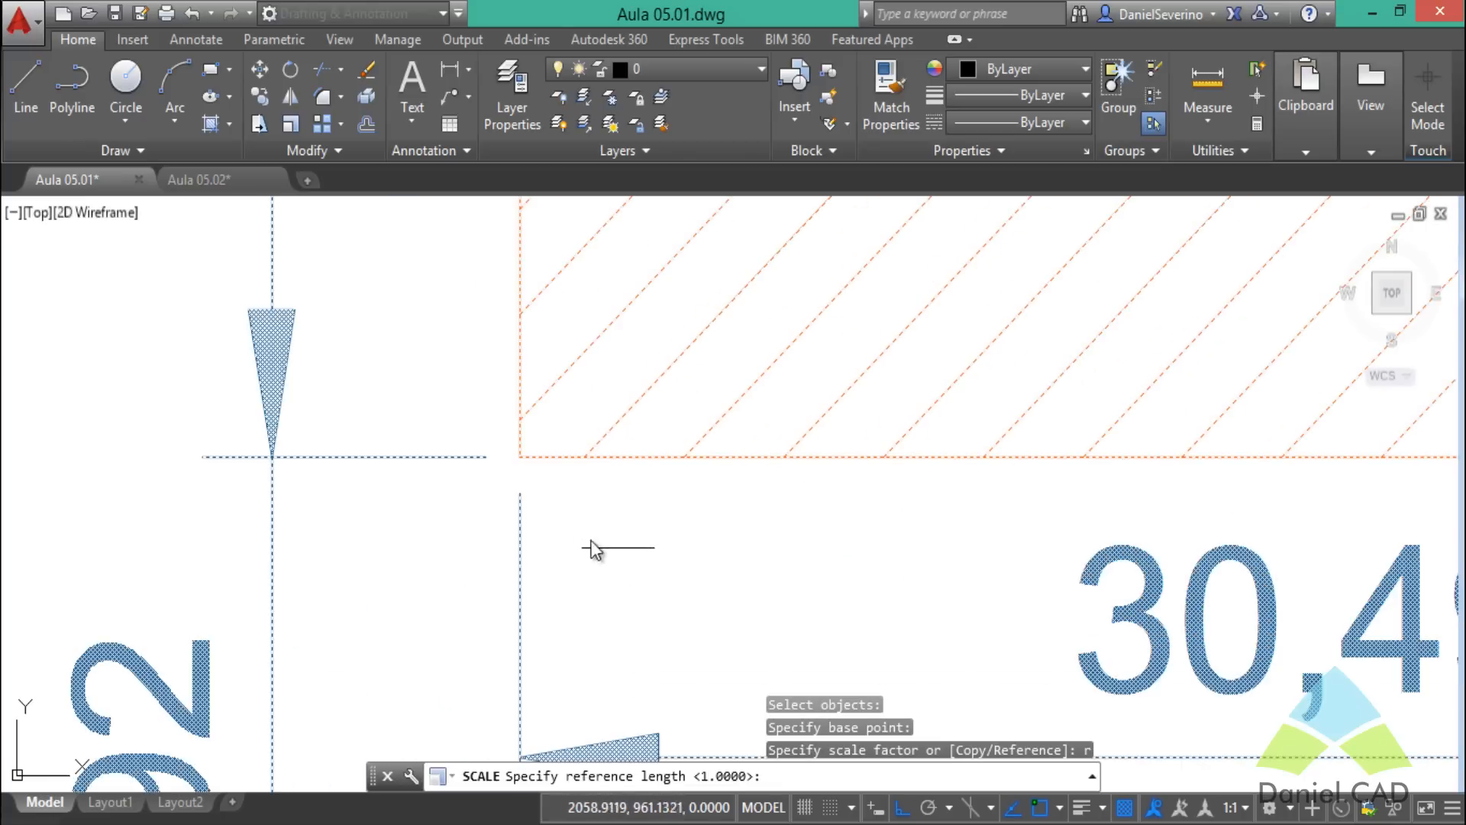
pyautogui.click(521, 458)
pyautogui.scroll(-4, 521, 459)
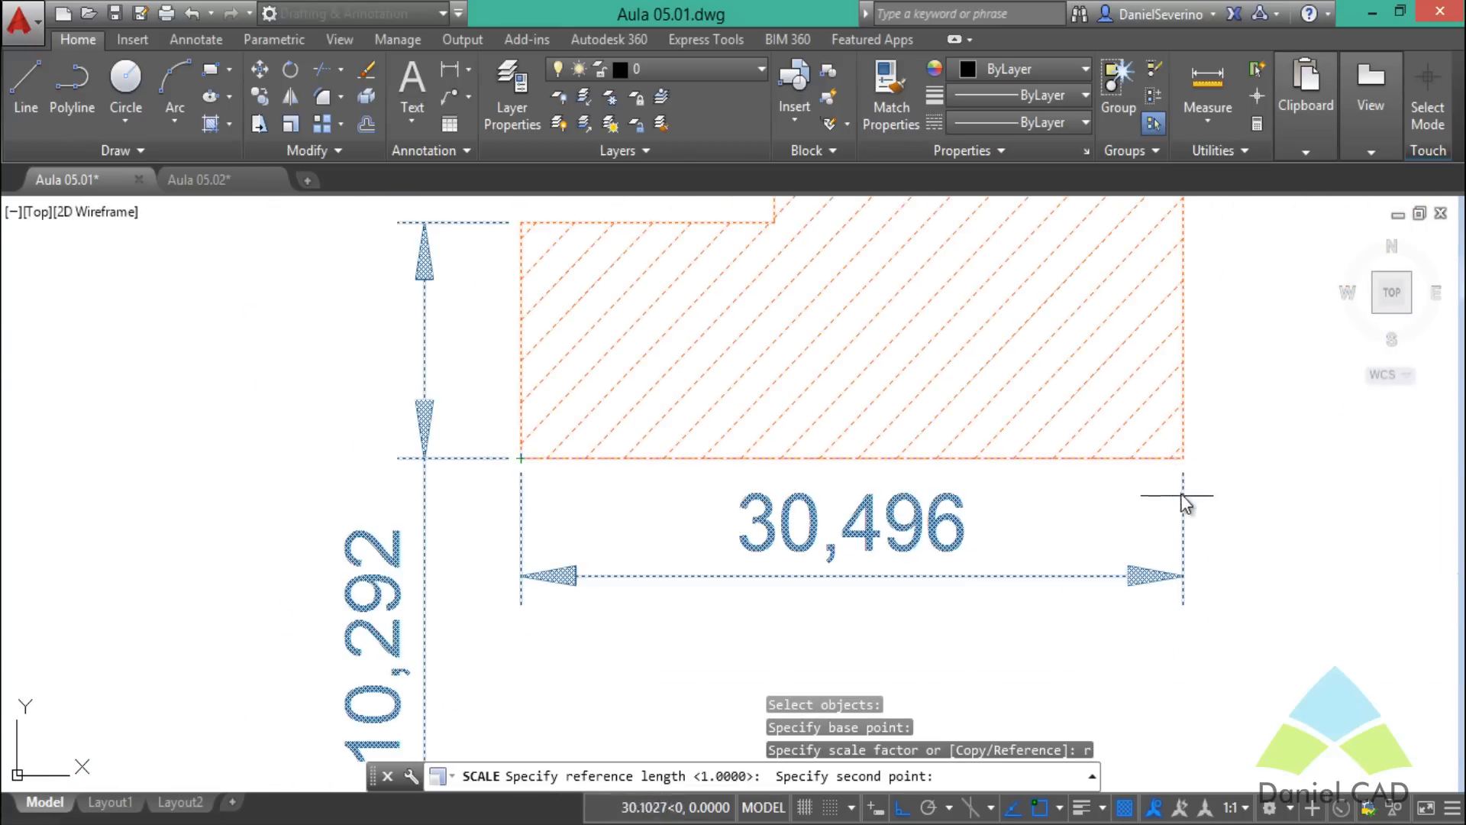
pyautogui.scroll(5, 1181, 493)
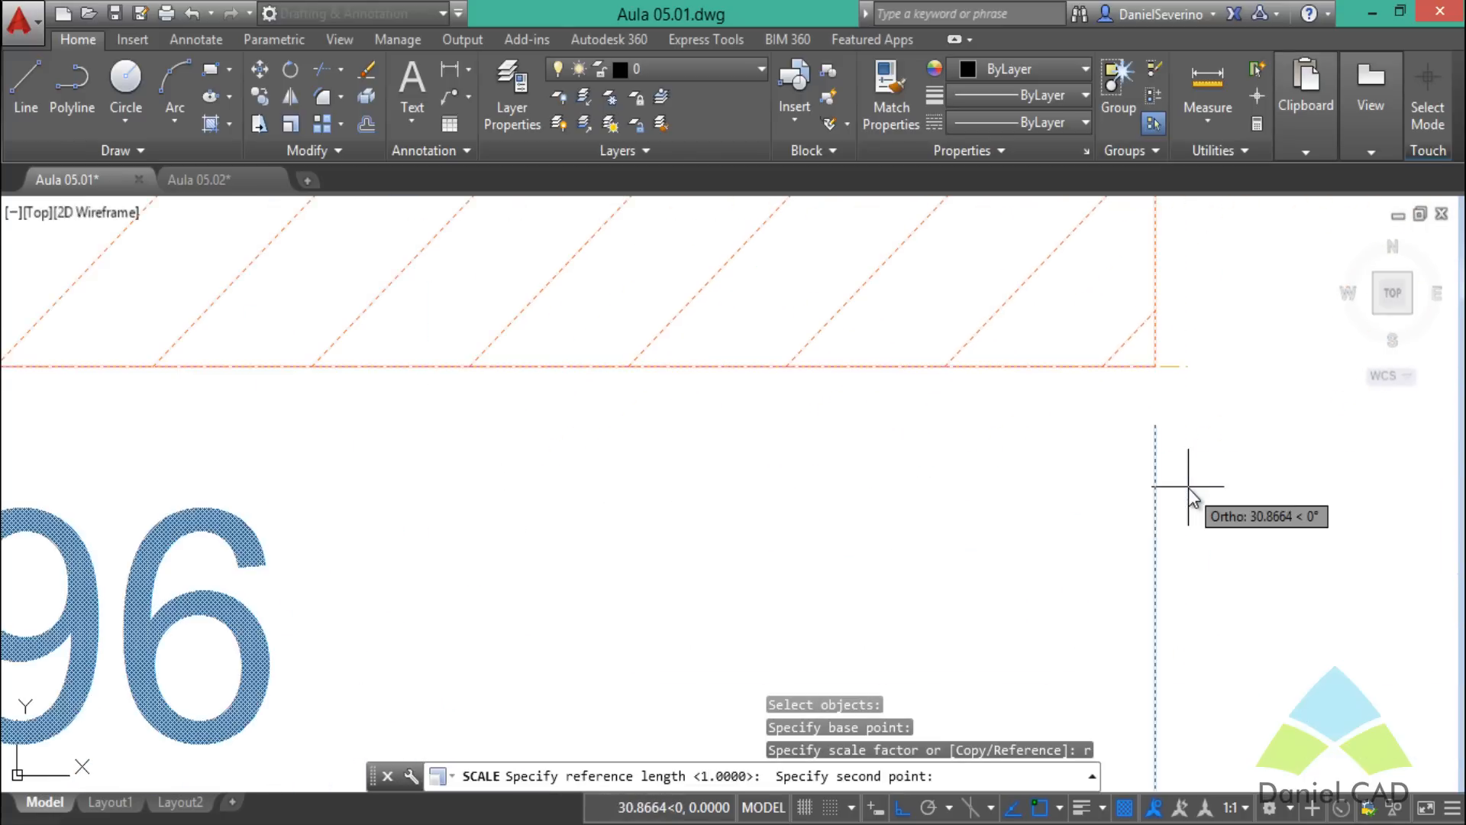
pyautogui.click(1157, 367)
pyautogui.scroll(-4, 1084, 467)
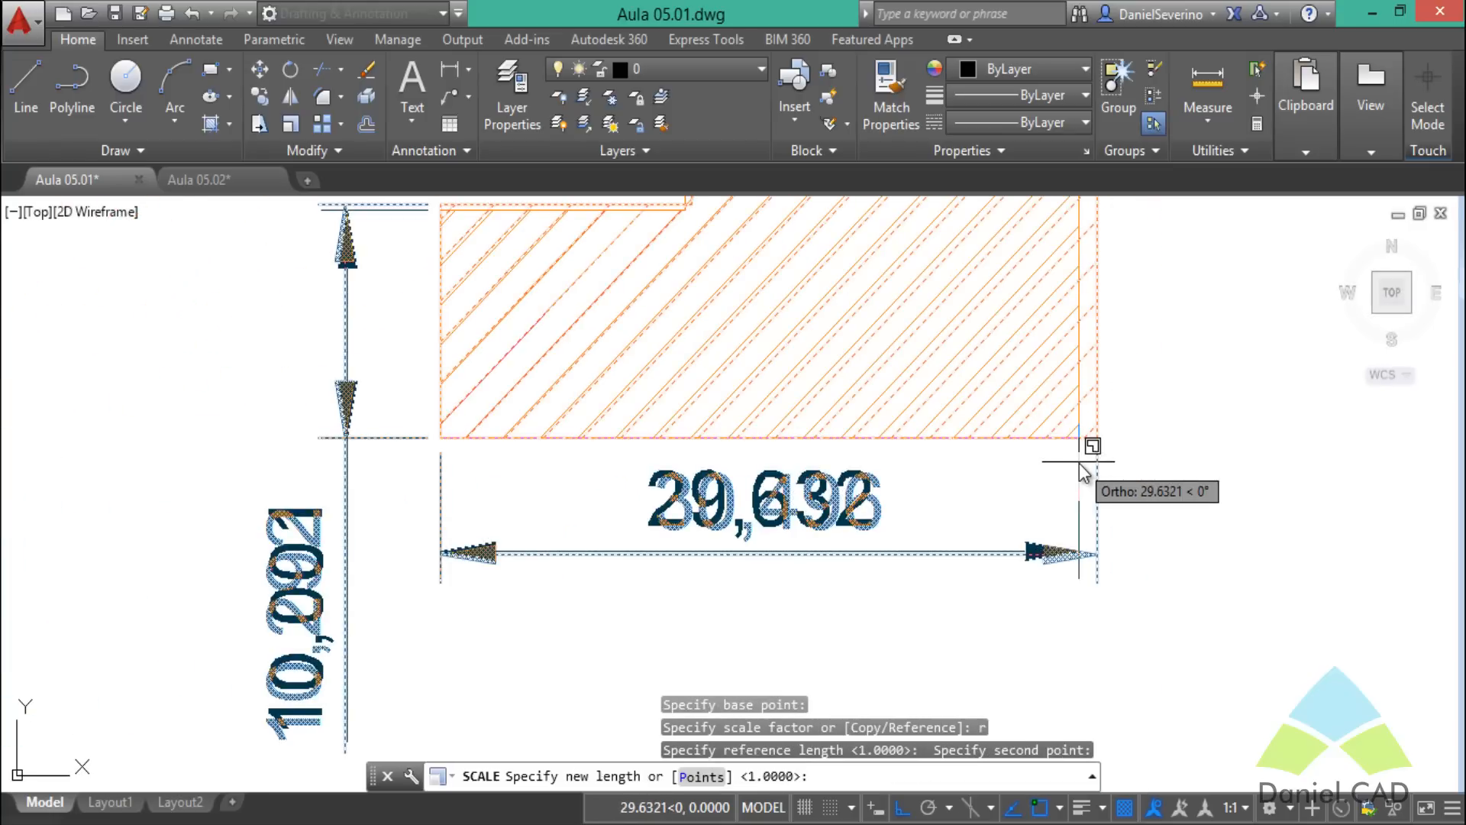
# Set the new length of the orange profile's bottom edge to 25 to complete the reference scaling.
pyautogui.scroll(-2, 1084, 467)
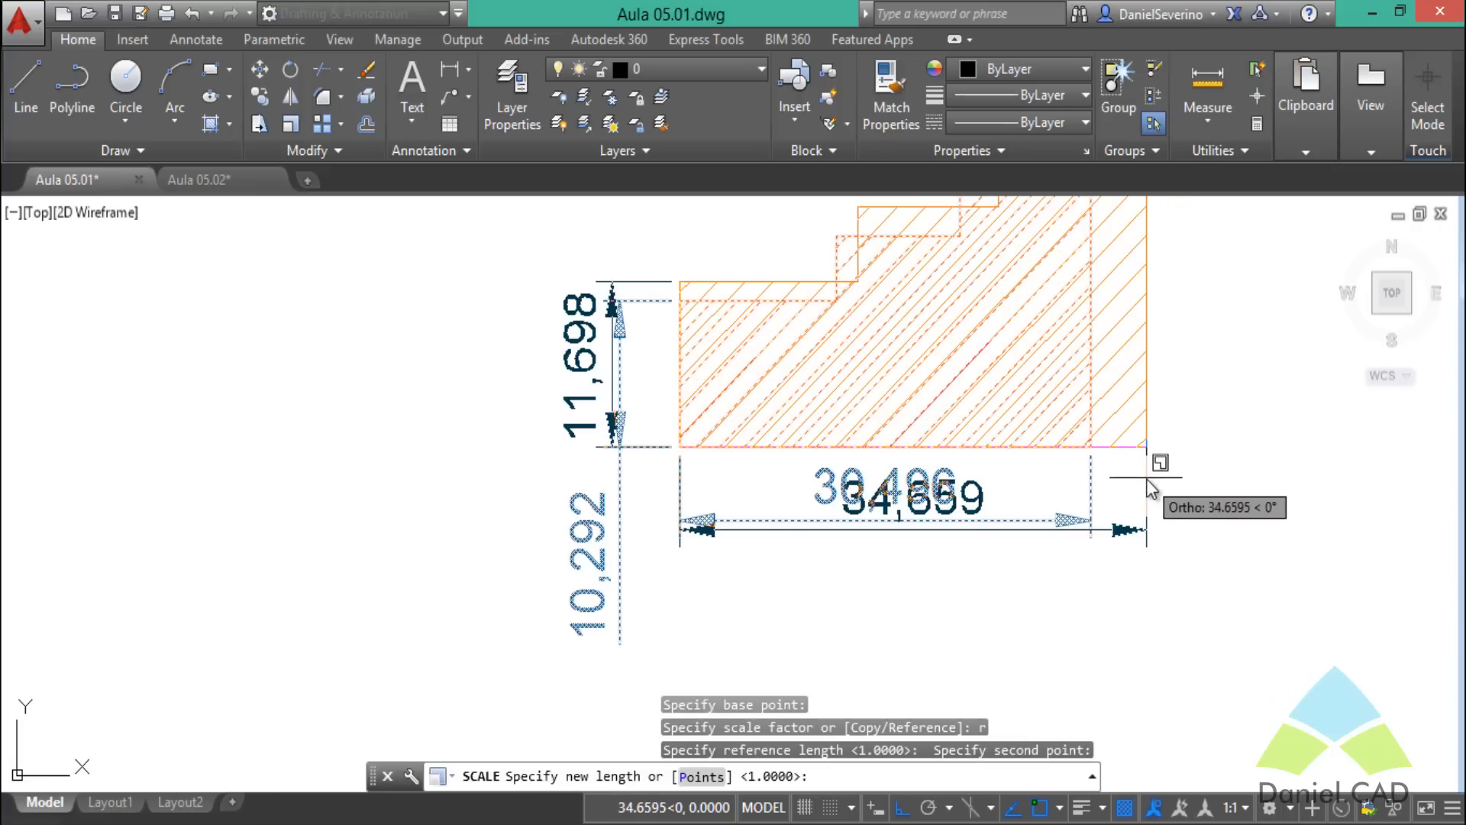
pyautogui.write('25')
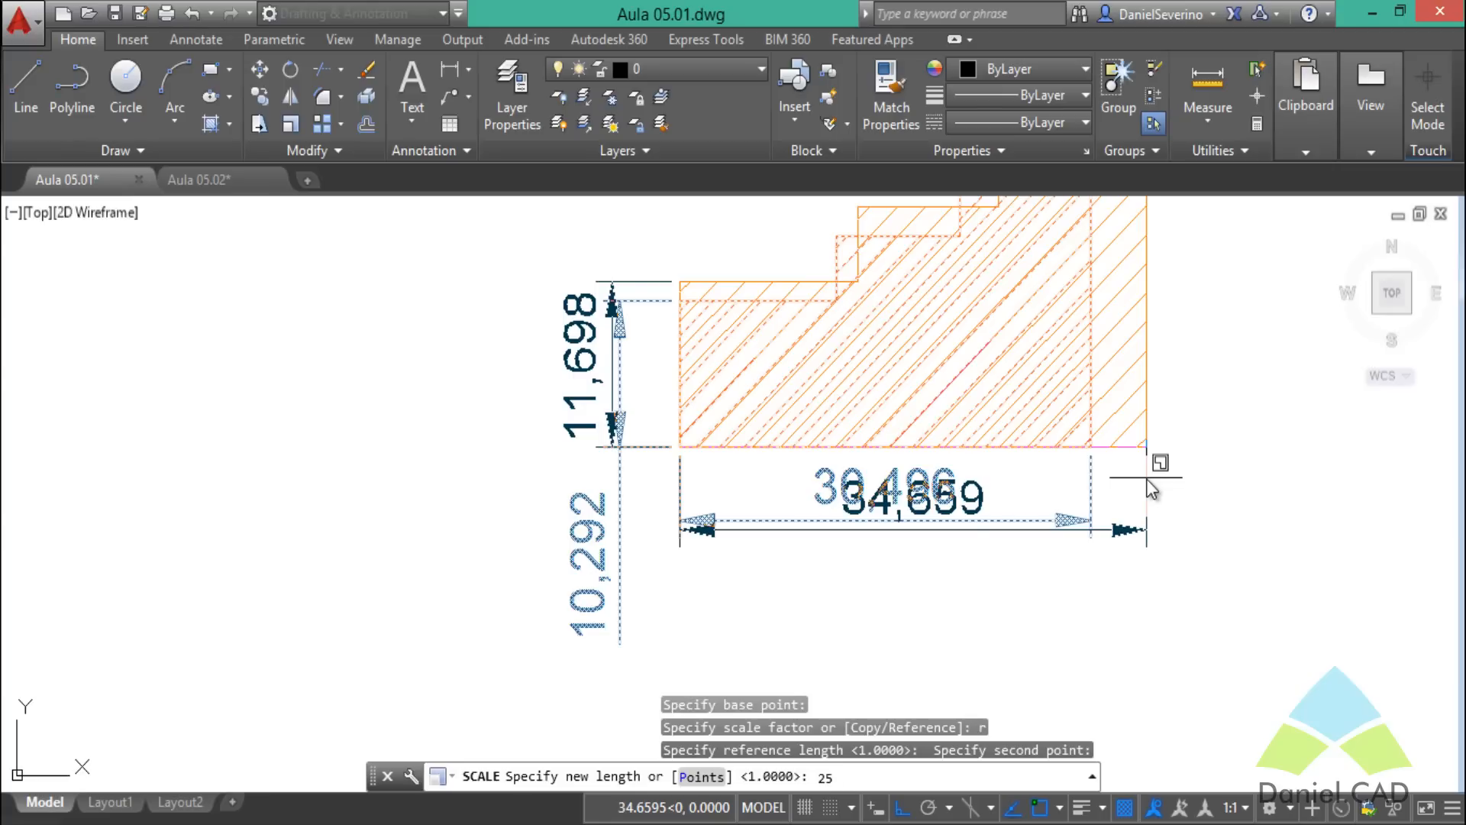
pyautogui.press('Return')
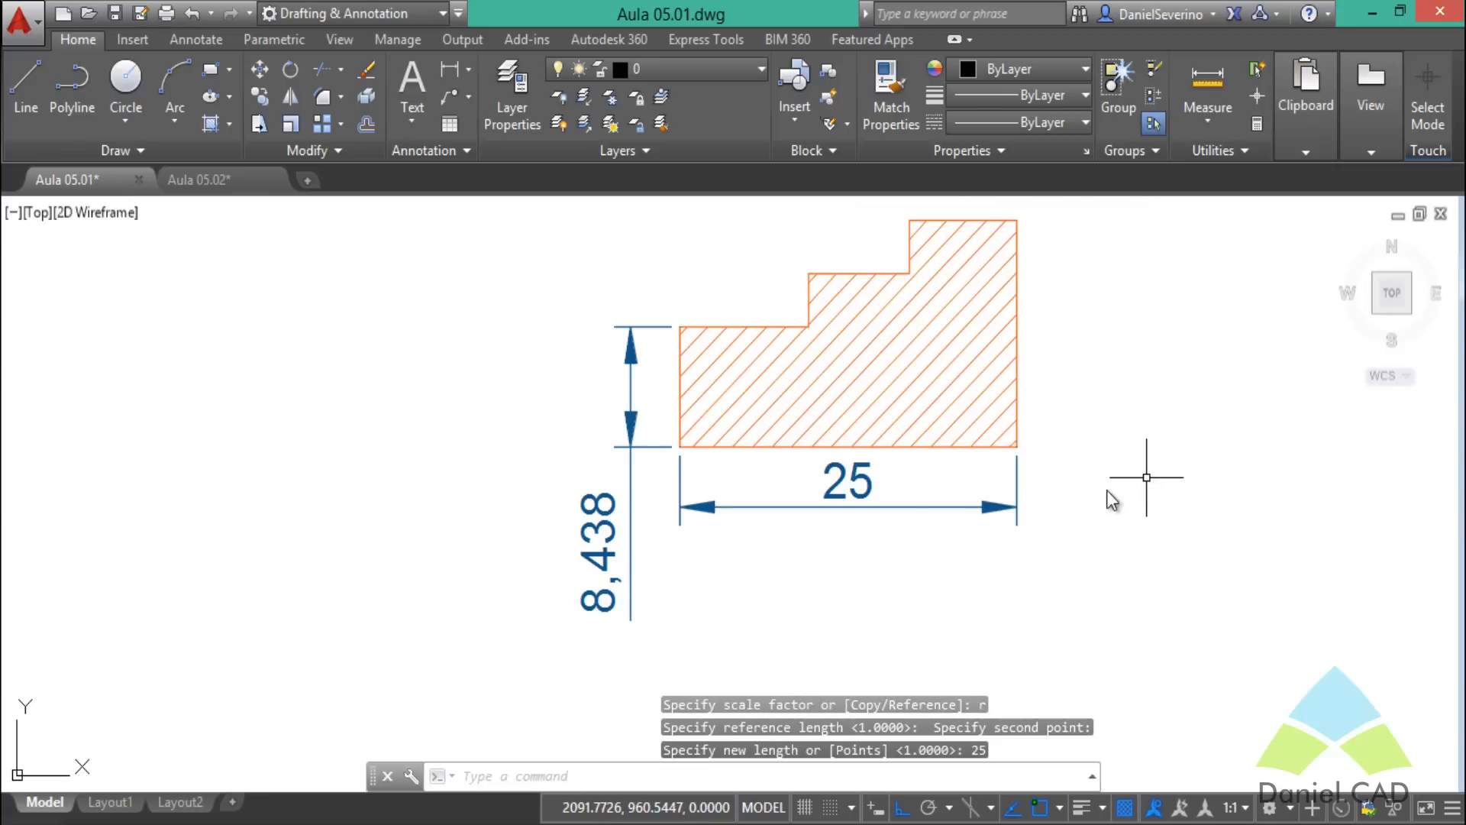
pyautogui.moveTo(1146, 492); pyautogui.dragTo(923, 550, button='middle')
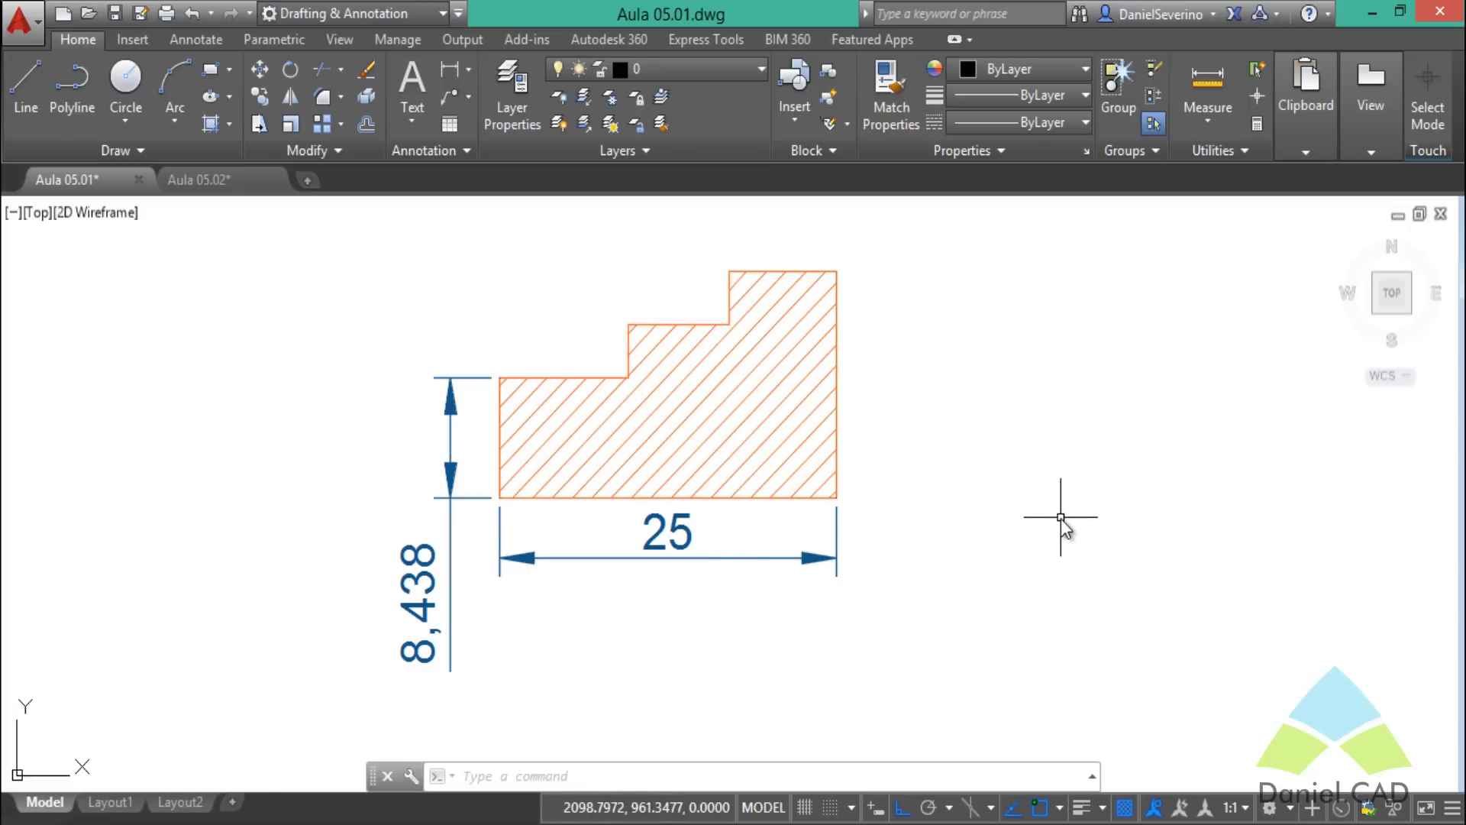
# Start another Scale on the orange profile and its dimensions, using the lower-left corner as the base point.
pyautogui.write('sc')
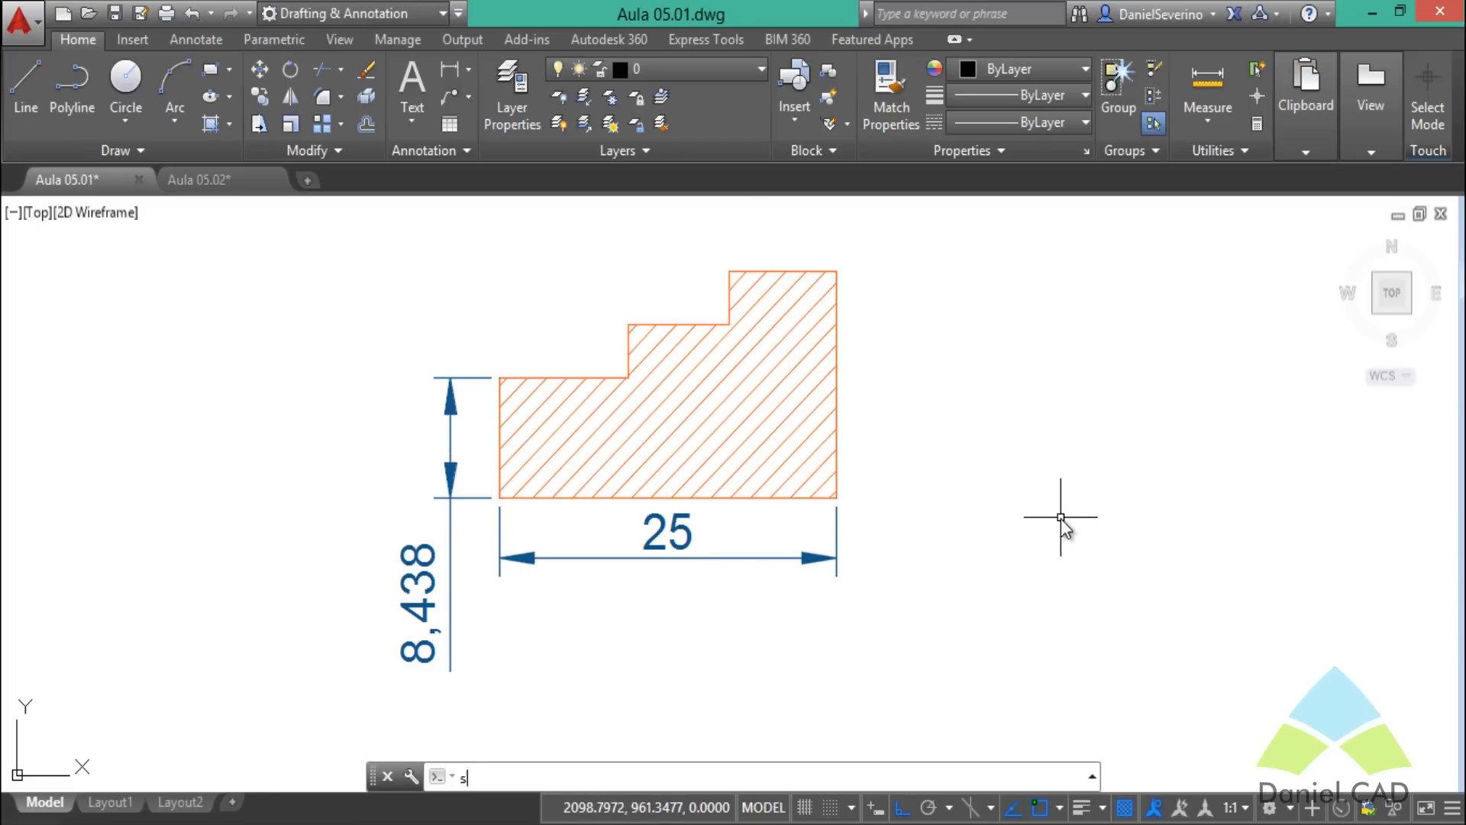
pyautogui.press('Return')
pyautogui.click(1089, 541)
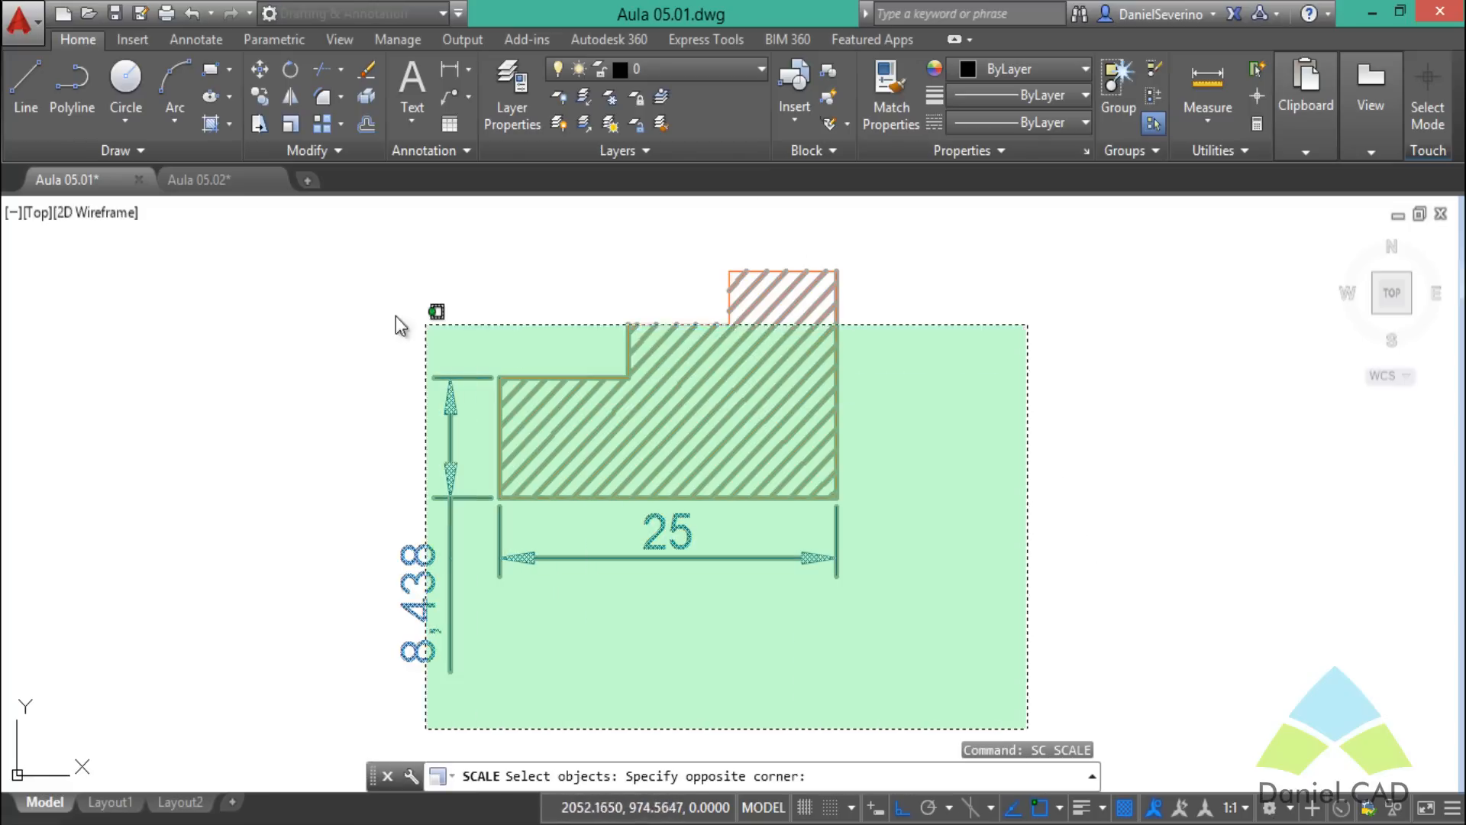
pyautogui.click(337, 227)
pyautogui.press('Return')
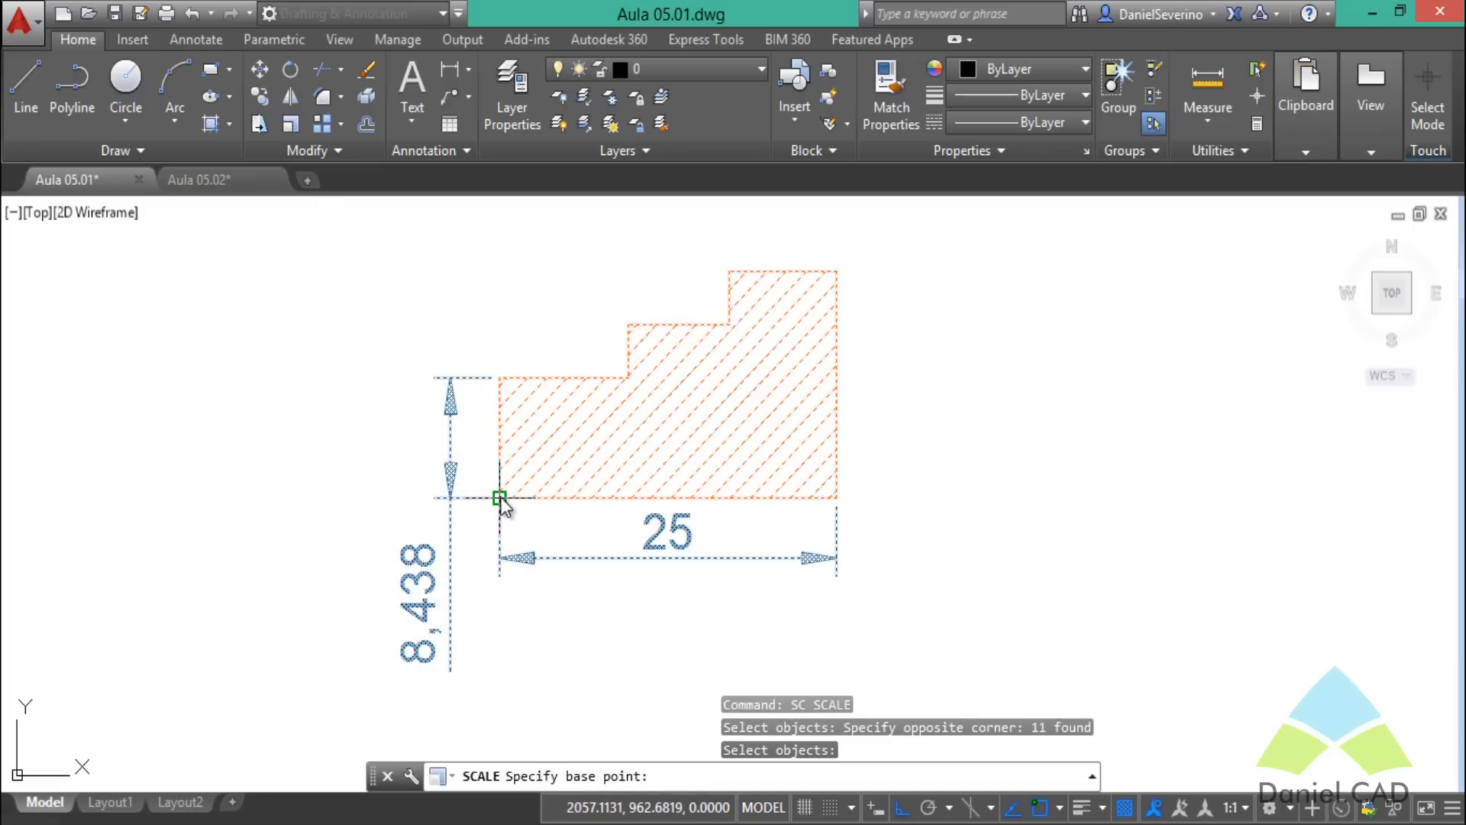
pyautogui.click(501, 497)
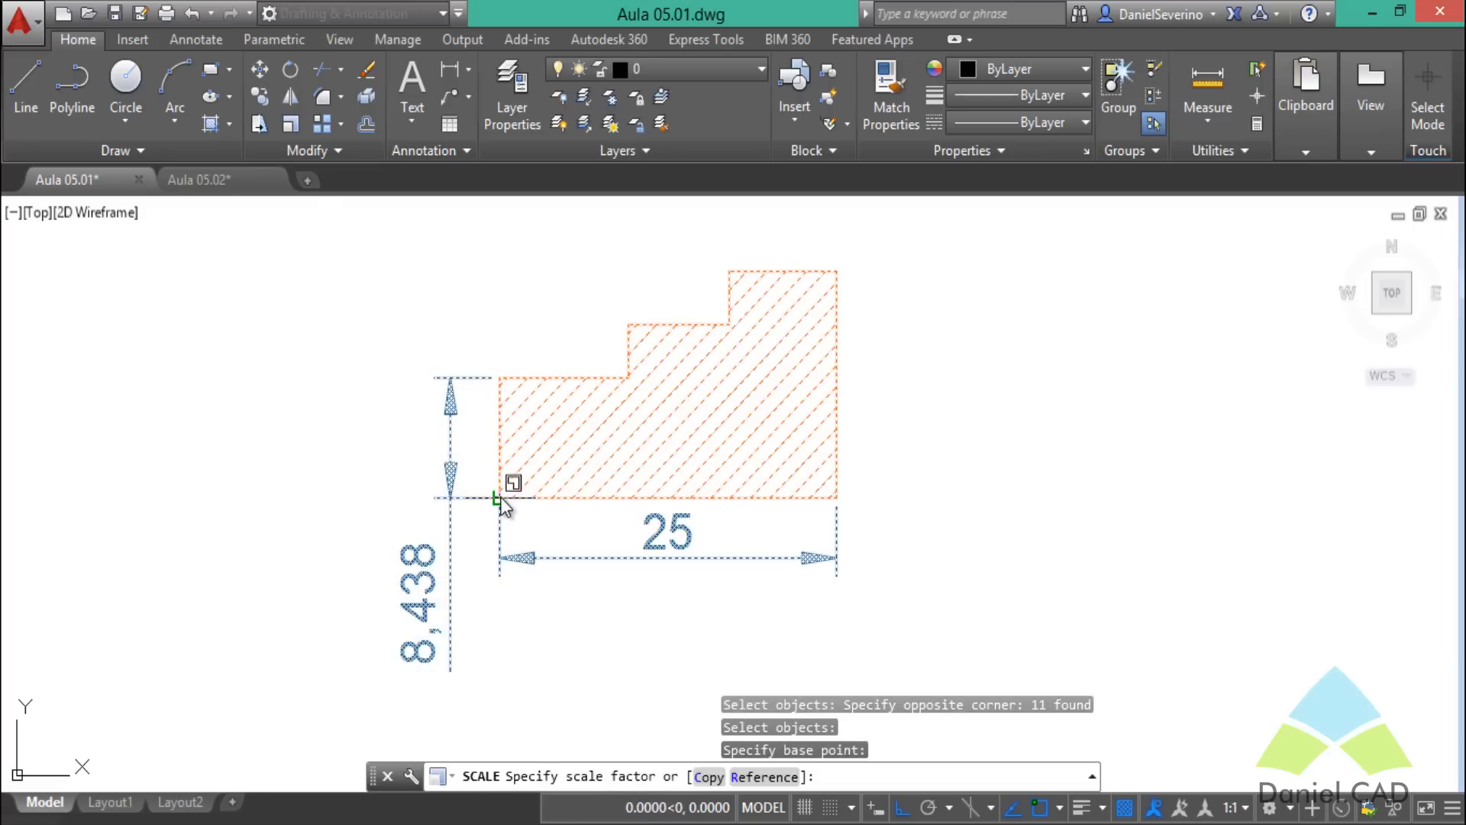
# Scale the orange profile by the Reference option with a reference length of 25 and a new length of 73.
pyautogui.click(748, 785)
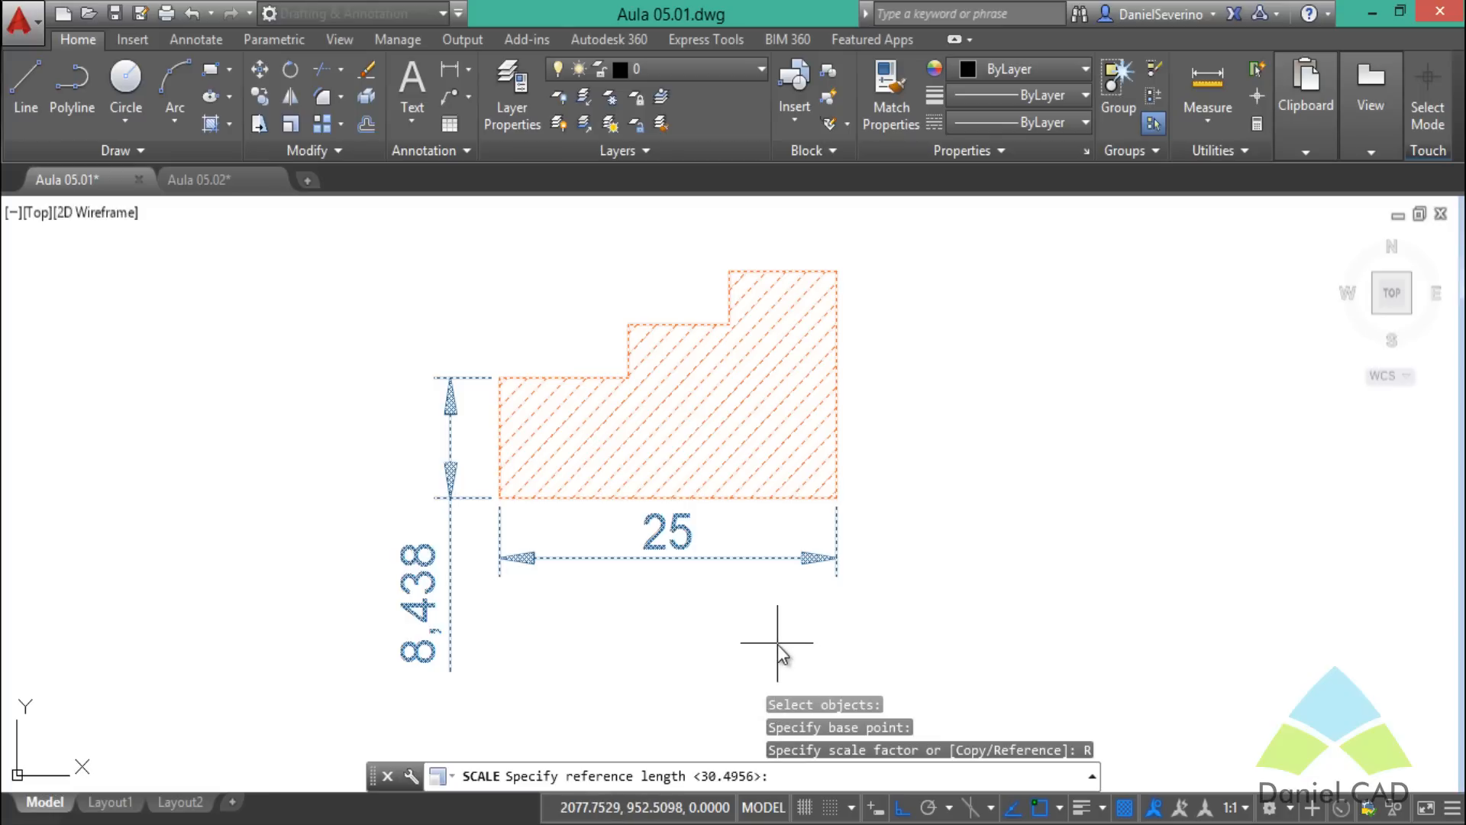
pyautogui.write('25')
pyautogui.press('Return')
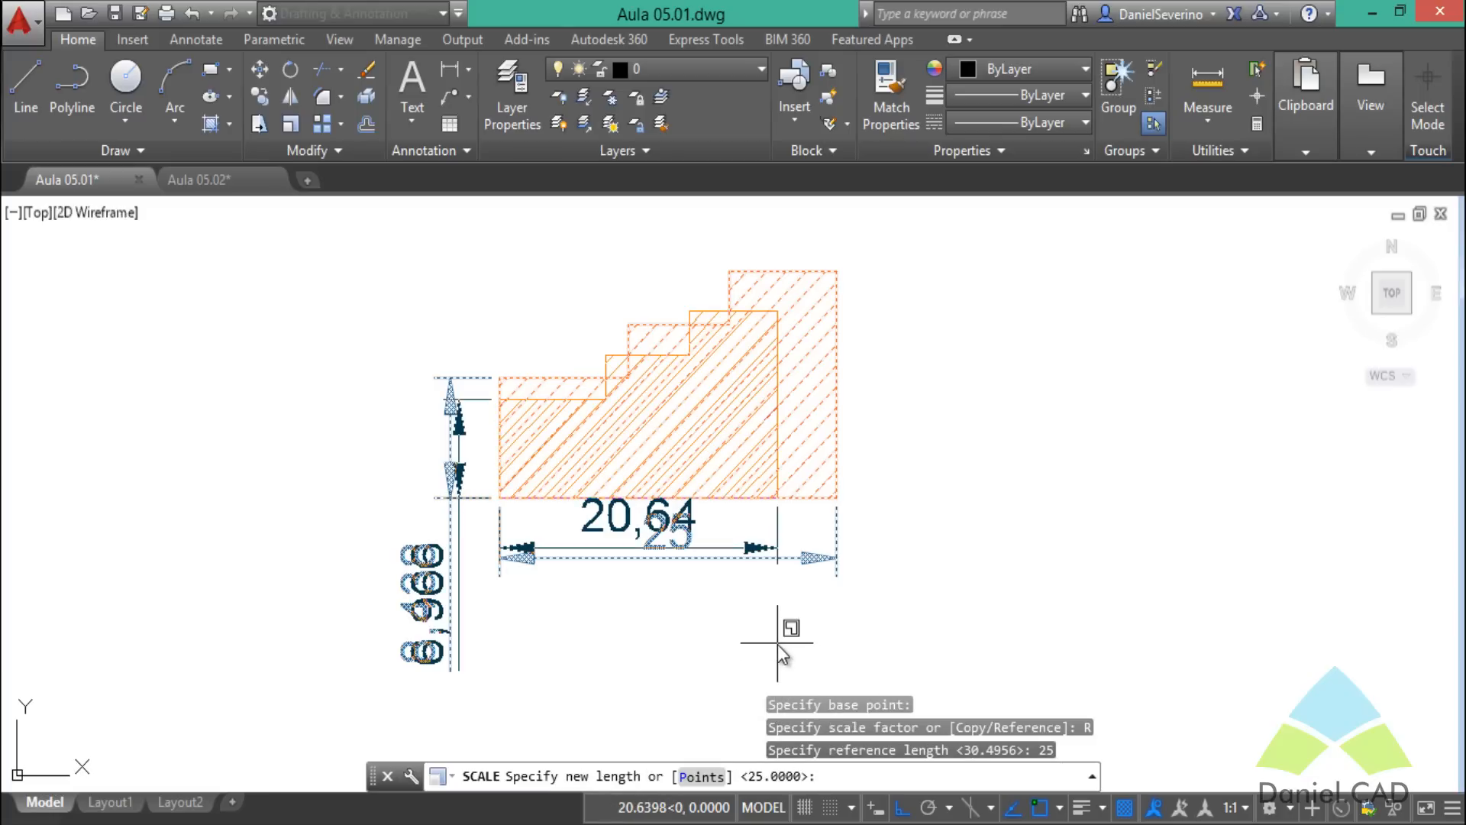
pyautogui.write('73')
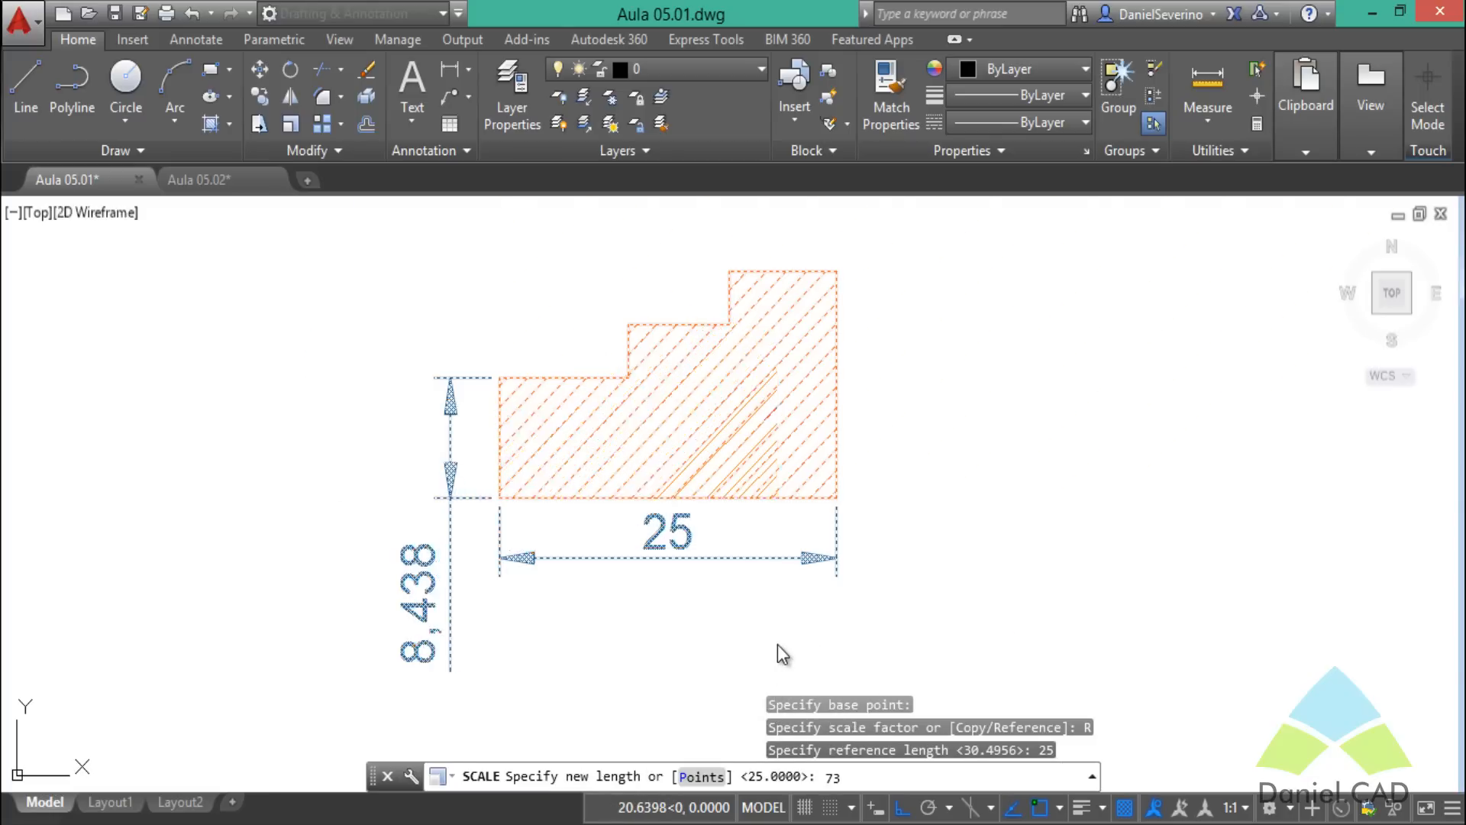
pyautogui.press('Return')
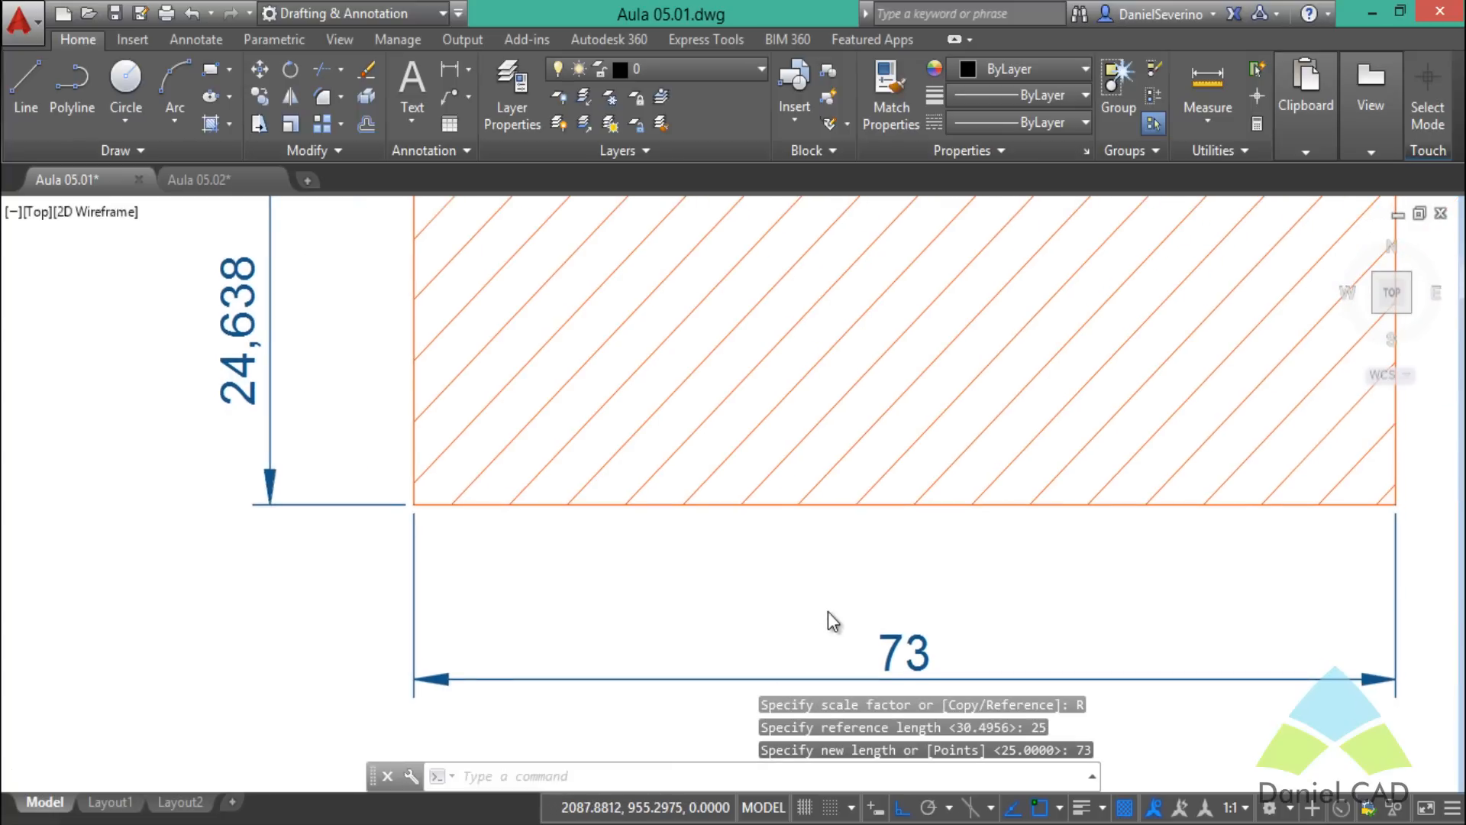
pyautogui.scroll(-5, 828, 611)
pyautogui.middleClick(986, 622)
pyautogui.moveTo(1034, 663); pyautogui.dragTo(960, 630, button='middle')
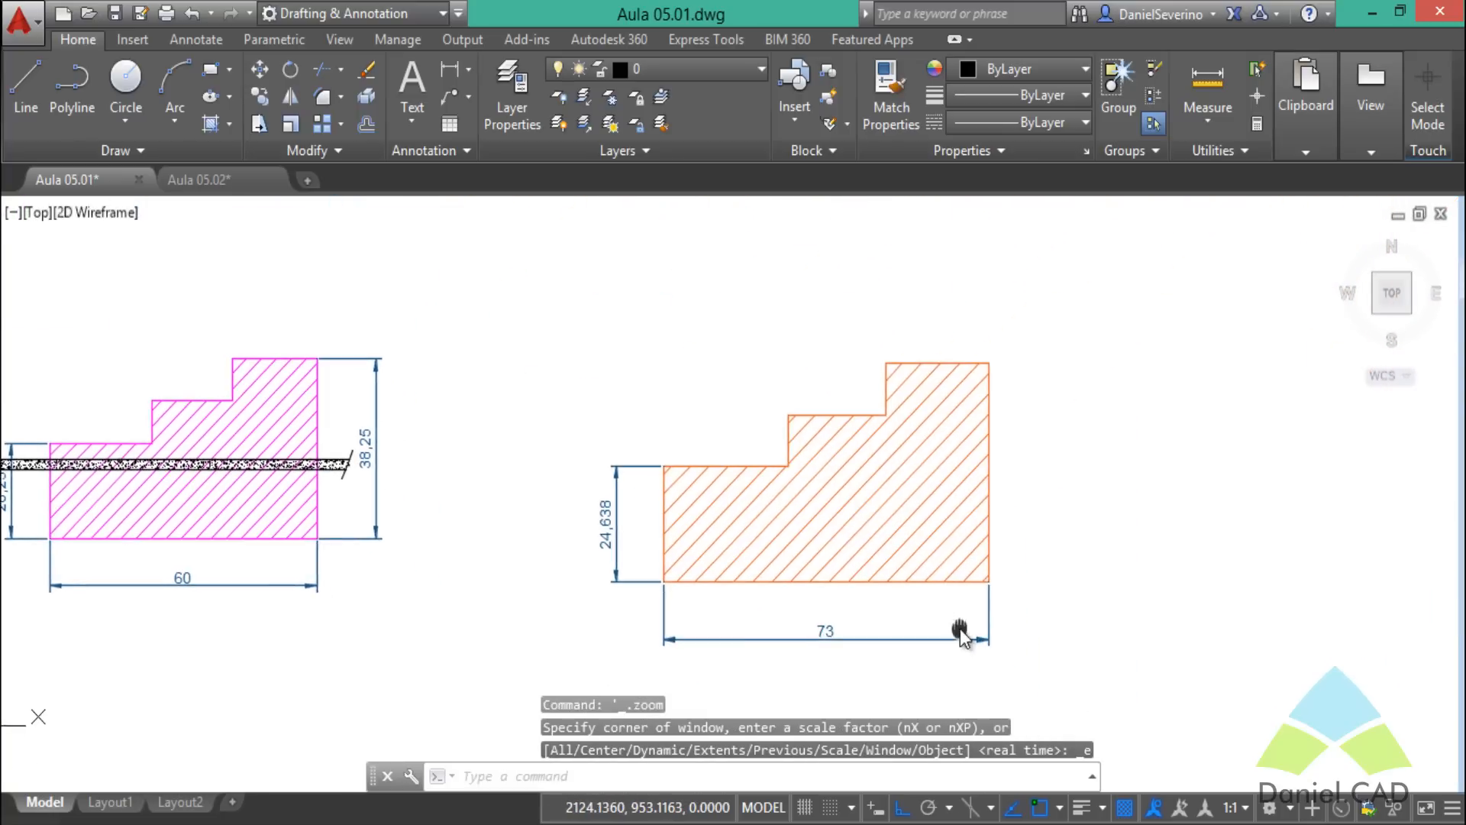
pyautogui.scroll(2, 960, 630)
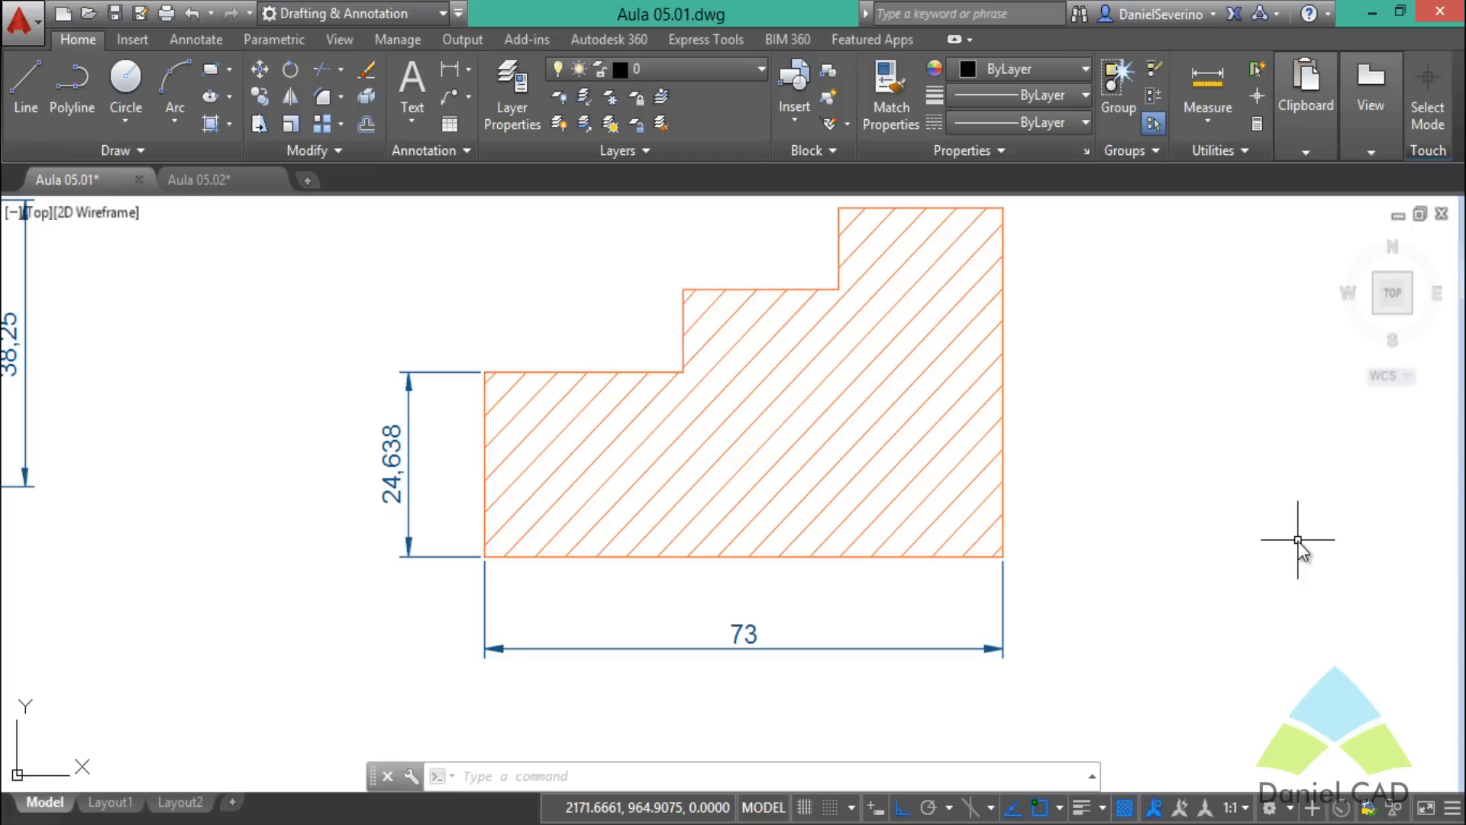
pyautogui.moveTo(1164, 437); pyautogui.dragTo(1161, 460, button='middle')
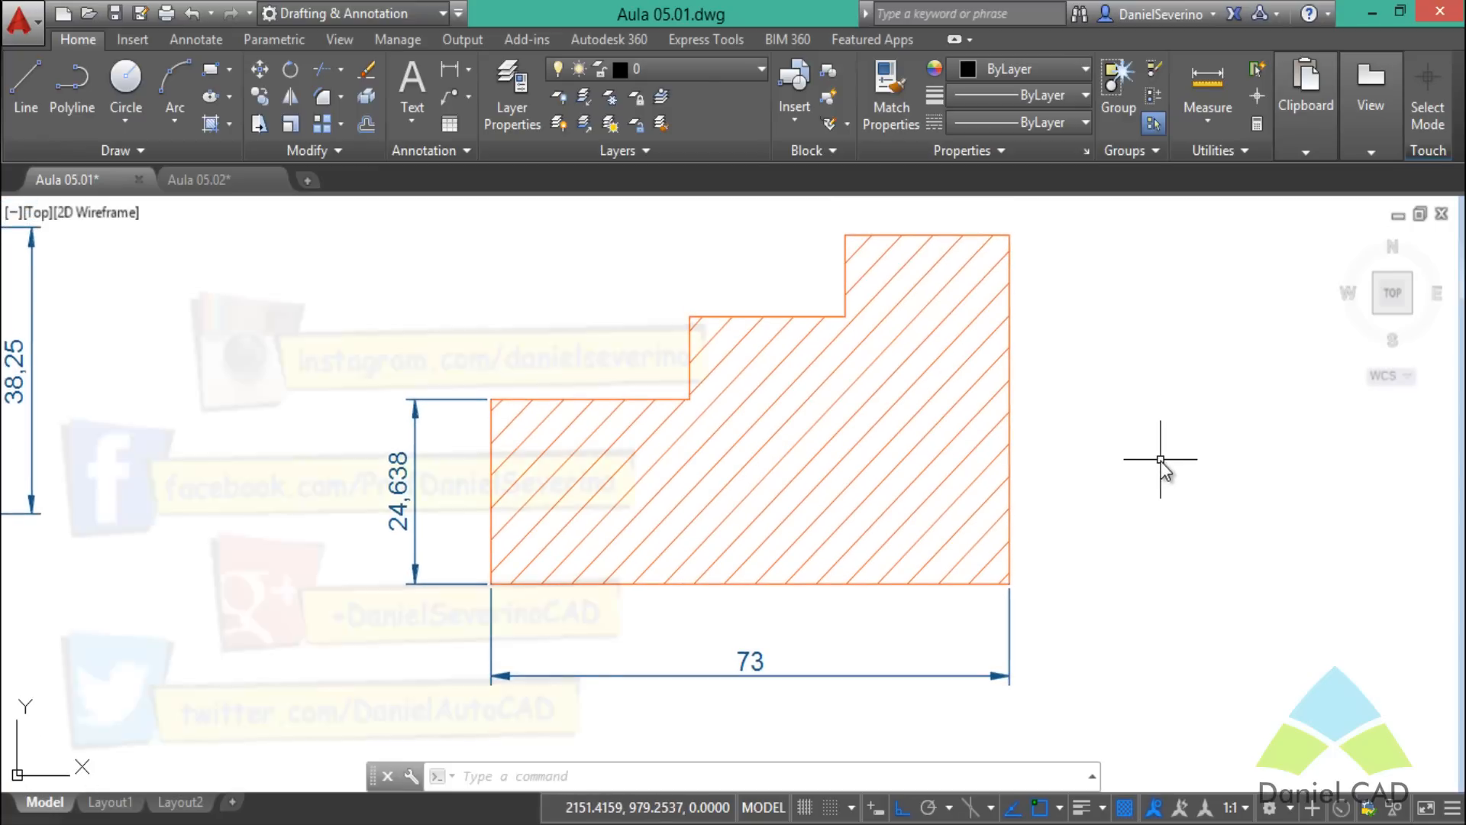